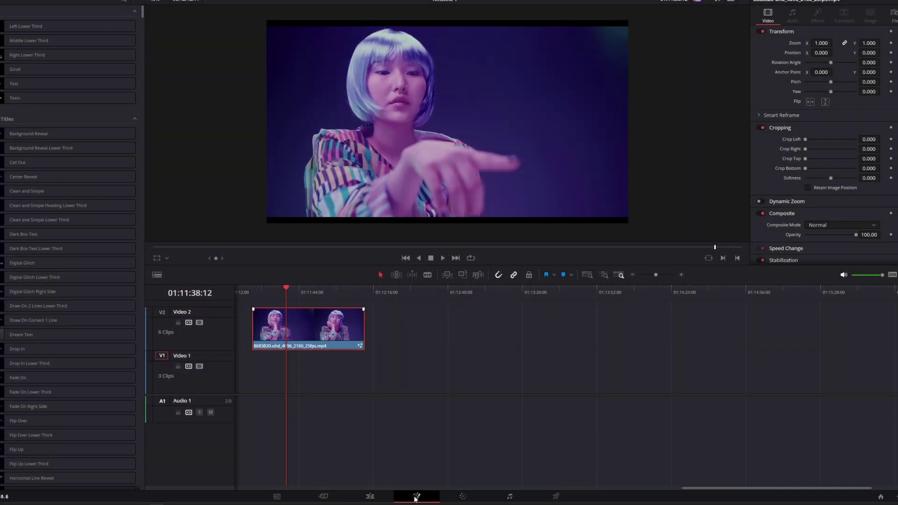
Step: Move the portrait clip of the woman onto the Fusion page for compositing
{"action": "left_click", "coordinate": [416, 497]}
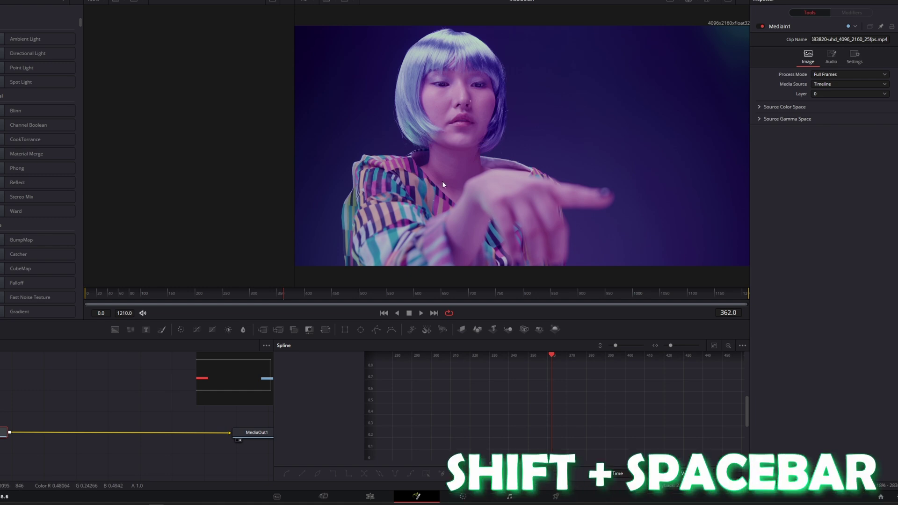
Step: Add a Magic Mask node to the comp
{"action": "key", "text": "shift+space"}
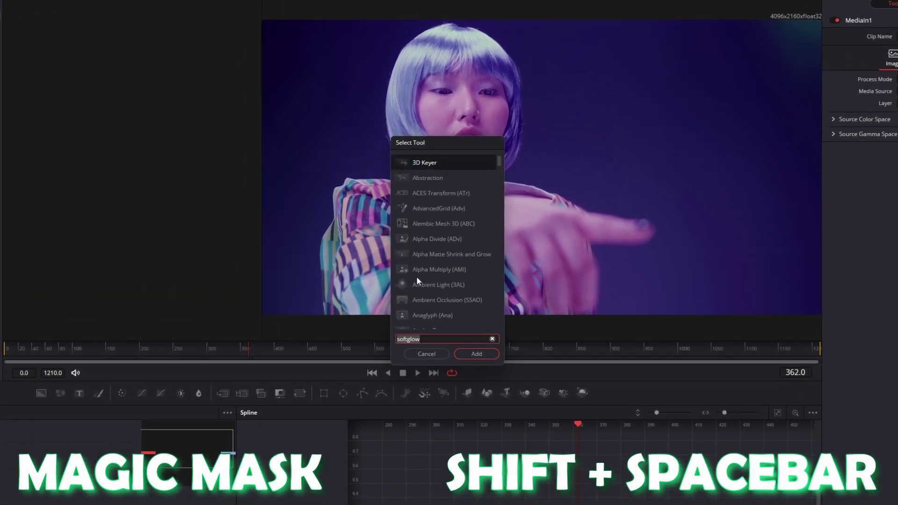
{"action": "type", "text": "magic mask"}
{"action": "left_click", "coordinate": [430, 166]}
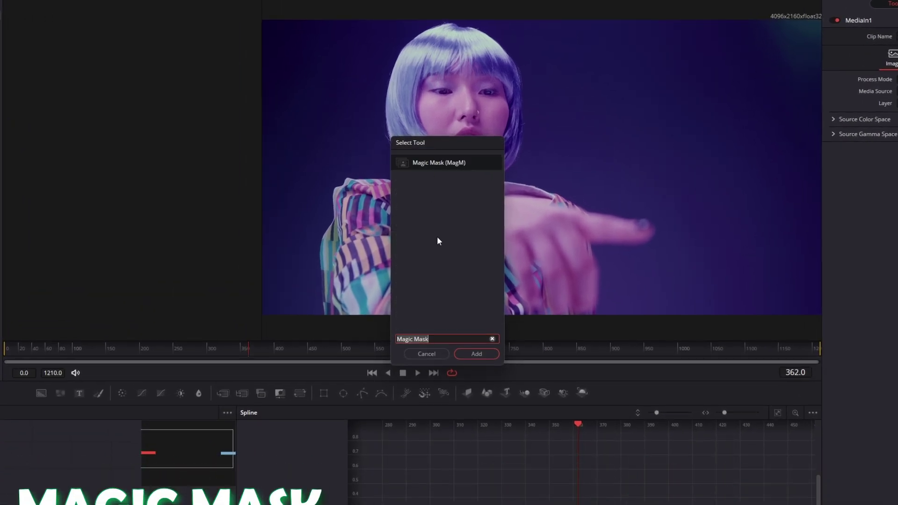
{"action": "left_click", "coordinate": [472, 354]}
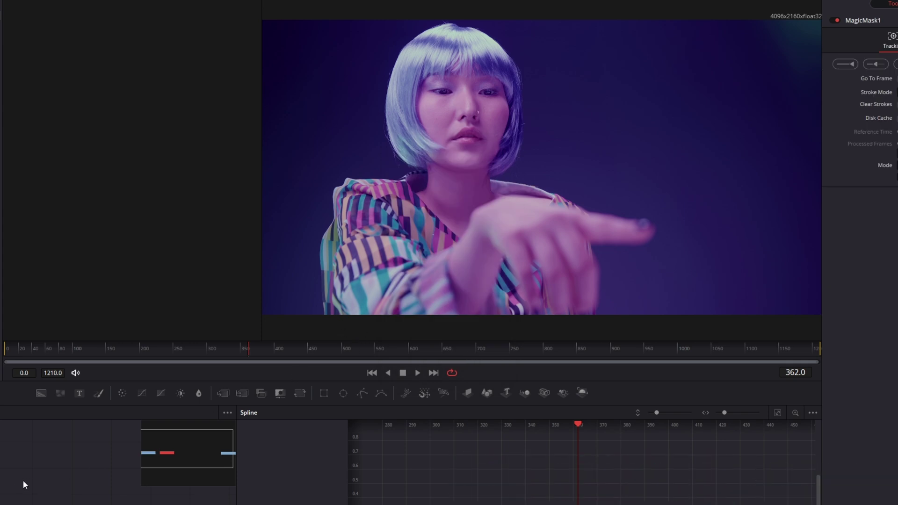
Step: Paint a mask stroke over the woman's jacket, hair and body, then track it forward through the clip
{"action": "left_click_drag", "start_coordinate": [336, 310], "coordinate": [341, 225]}
{"action": "mouse_move", "coordinate": [371, 191]}
{"action": "left_mouse_down"}
{"action": "mouse_move", "coordinate": [424, 198]}
{"action": "mouse_move", "coordinate": [448, 182]}
{"action": "mouse_move", "coordinate": [436, 156]}
{"action": "mouse_move", "coordinate": [383, 310]}
{"action": "mouse_move", "coordinate": [414, 246]}
{"action": "mouse_move", "coordinate": [489, 240]}
{"action": "left_mouse_up"}
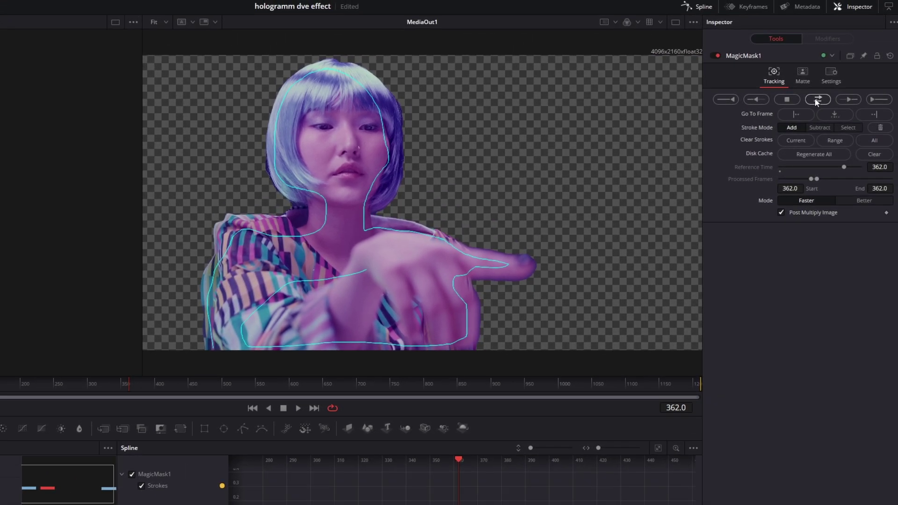
{"action": "left_click", "coordinate": [818, 100]}
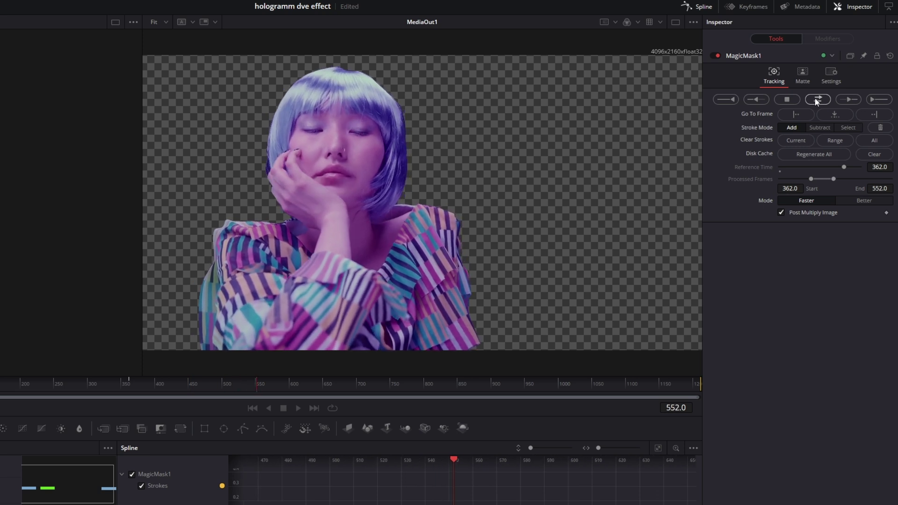
{"action": "left_click_drag", "start_coordinate": [14, 383], "coordinate": [291, 384]}
Step: Soften the Magic Mask edge with a matte Blur of 0.71
{"action": "left_click", "coordinate": [802, 76]}
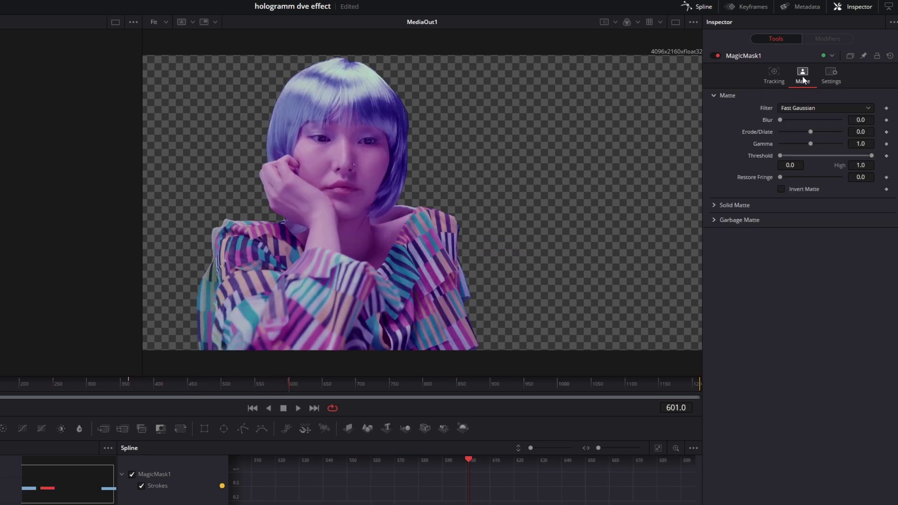
{"action": "left_click_drag", "start_coordinate": [779, 119], "coordinate": [782, 119]}
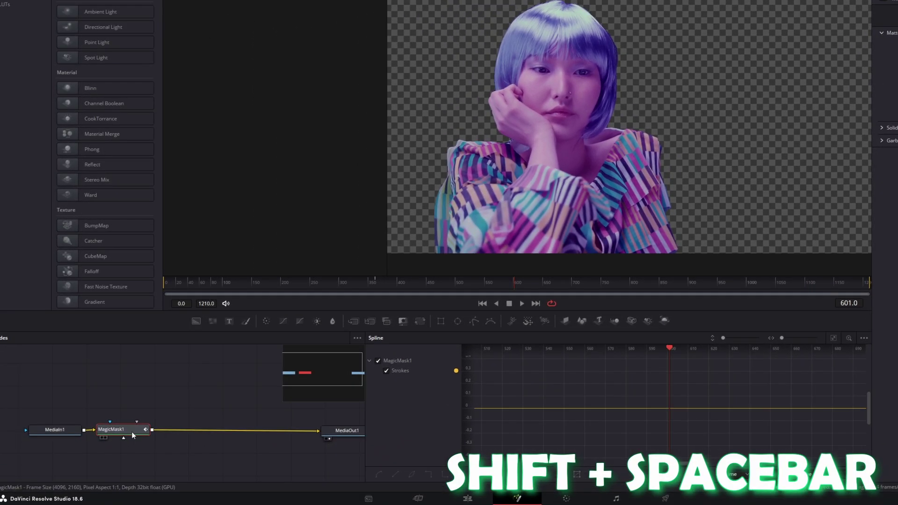
{"action": "key", "text": "shift+space"}
Step: Add a TV effect to the cutout with Amplitude raised to 0.47
{"action": "type", "text": "tv"}
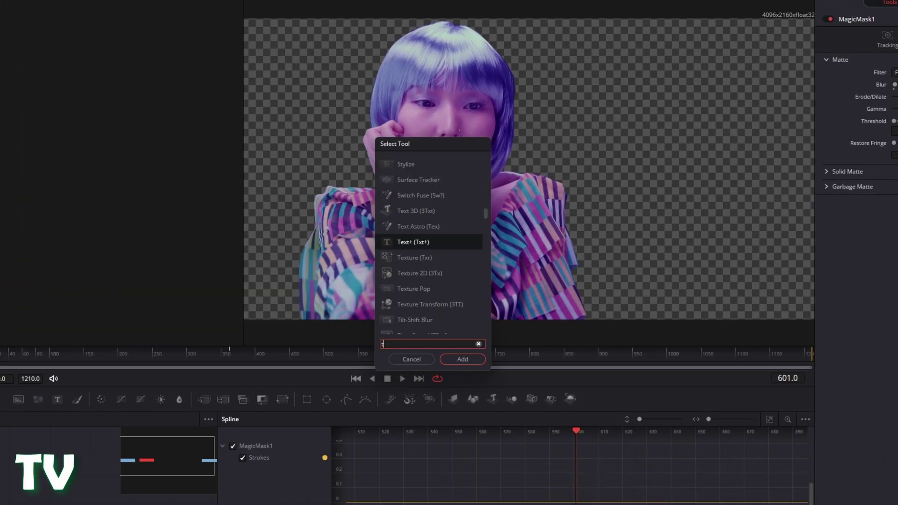
{"action": "left_click", "coordinate": [463, 359]}
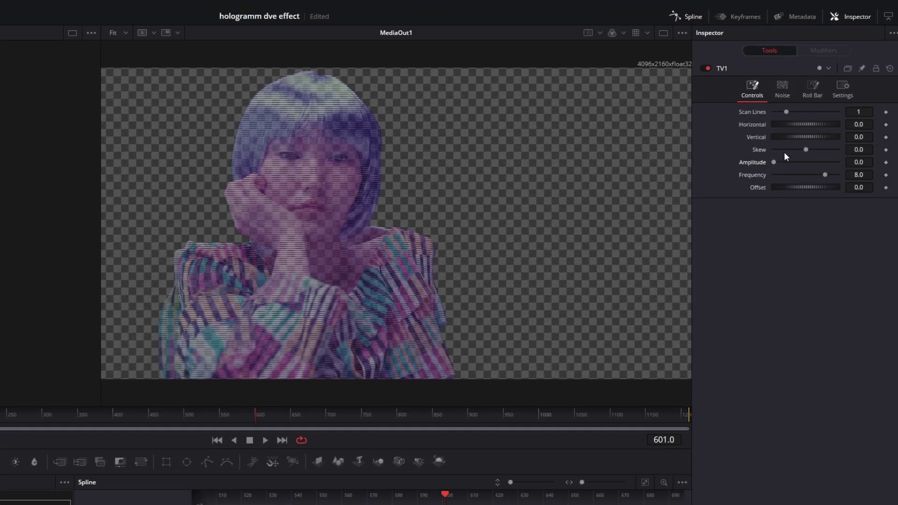
{"action": "left_click_drag", "start_coordinate": [773, 161], "coordinate": [776, 161]}
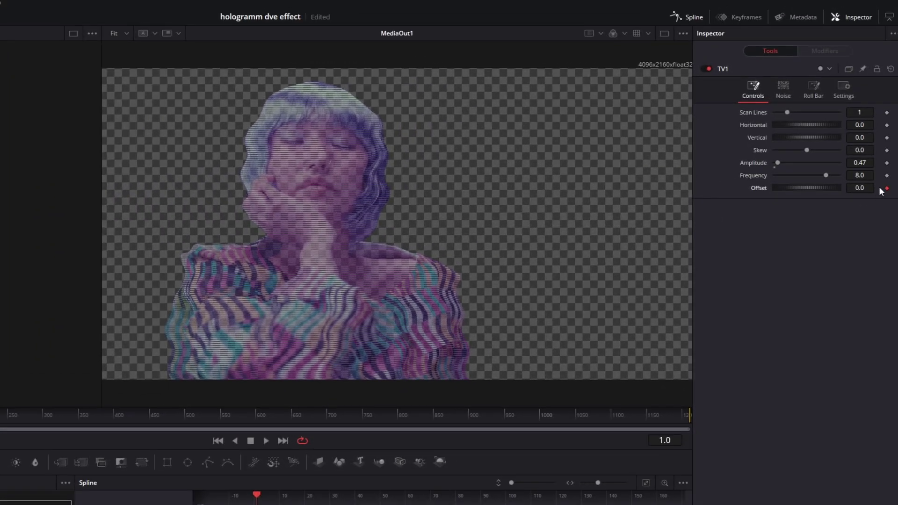
Step: Keyframe the TV Offset to 100 at the clip's end and play back the scan lines
{"action": "left_click_drag", "start_coordinate": [672, 415], "coordinate": [690, 415]}
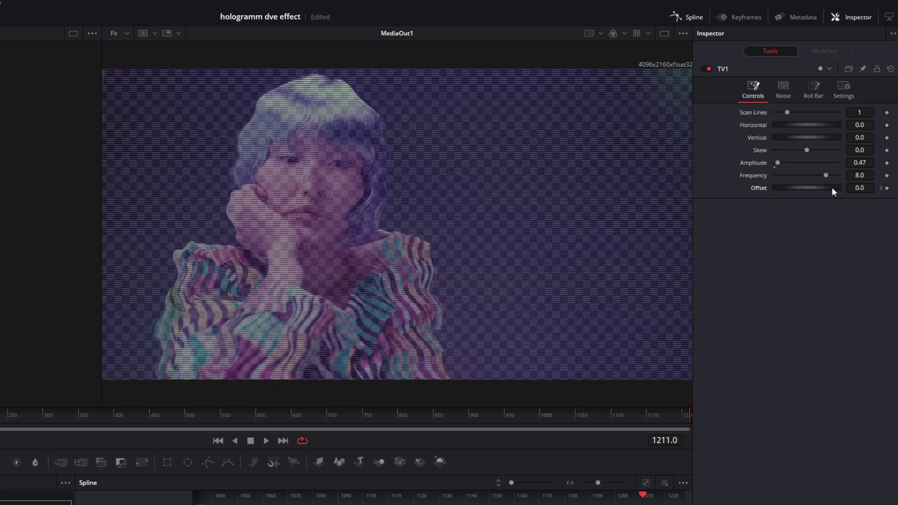
{"action": "key", "text": "Return"}
{"action": "key", "text": "space"}
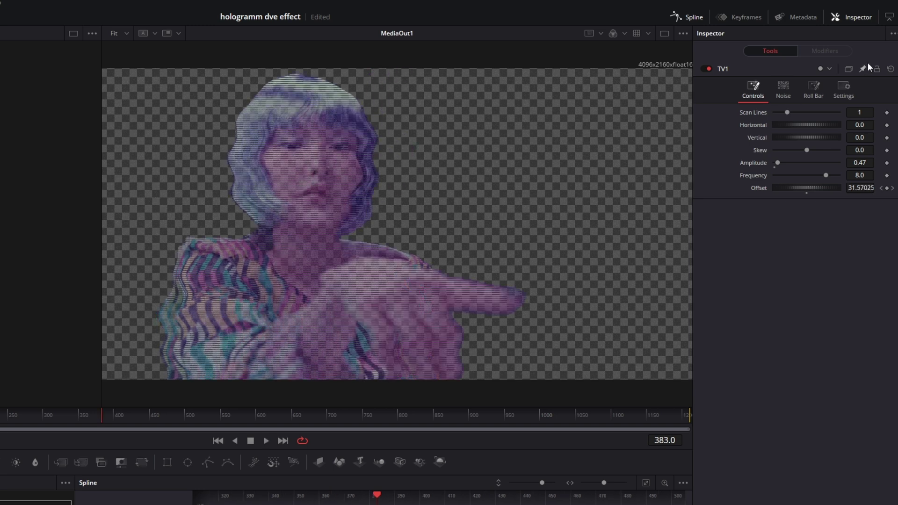
{"action": "left_click", "coordinate": [777, 94]}
Step: Set the TV noise Power to 0
{"action": "left_click_drag", "start_coordinate": [790, 112], "coordinate": [704, 111]}
{"action": "scroll", "coordinate": [389, 195], "scroll_direction": "up", "scroll_amount": 3}
{"action": "scroll", "coordinate": [389, 196], "scroll_direction": "up", "scroll_amount": 2}
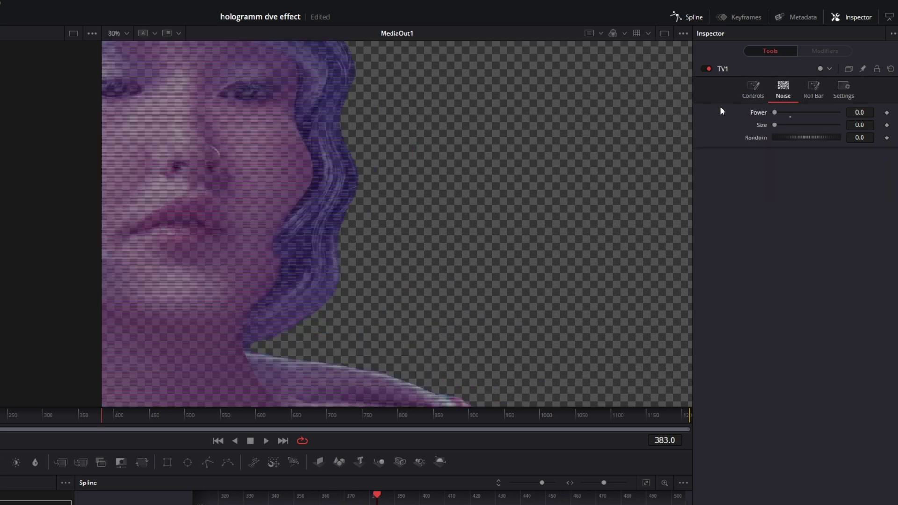
{"action": "left_click_drag", "start_coordinate": [835, 112], "coordinate": [762, 111]}
Step: Give the TV roll bar a Size of 0.039
{"action": "left_click", "coordinate": [812, 94]}
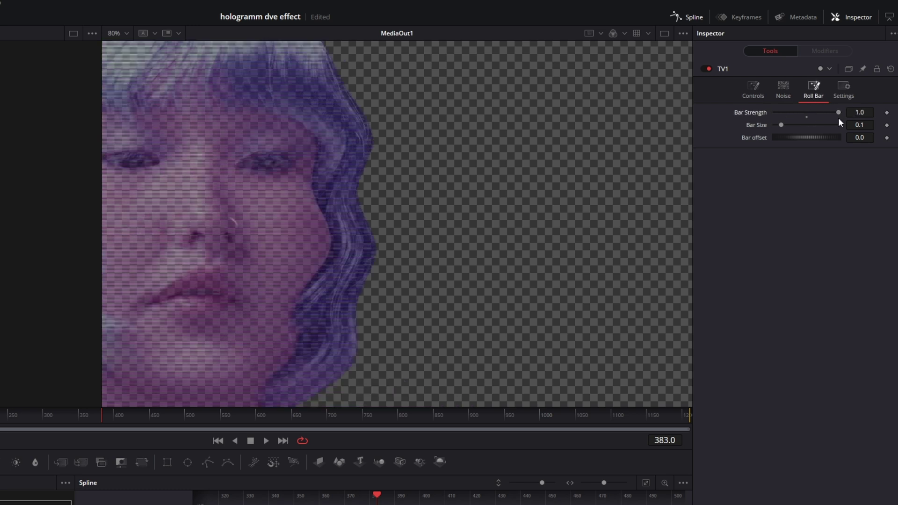
{"action": "scroll", "coordinate": [599, 190], "scroll_direction": "down", "scroll_amount": 5}
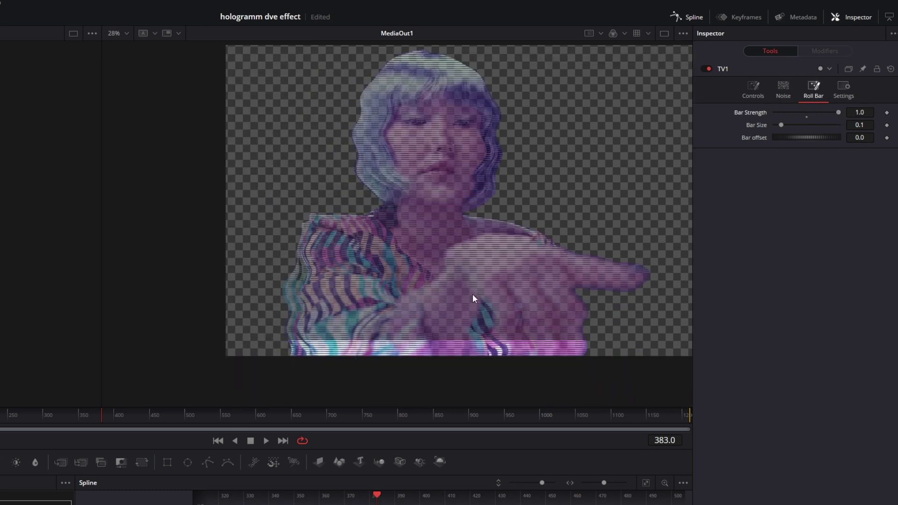
{"action": "scroll", "coordinate": [430, 321], "scroll_direction": "up", "scroll_amount": 2}
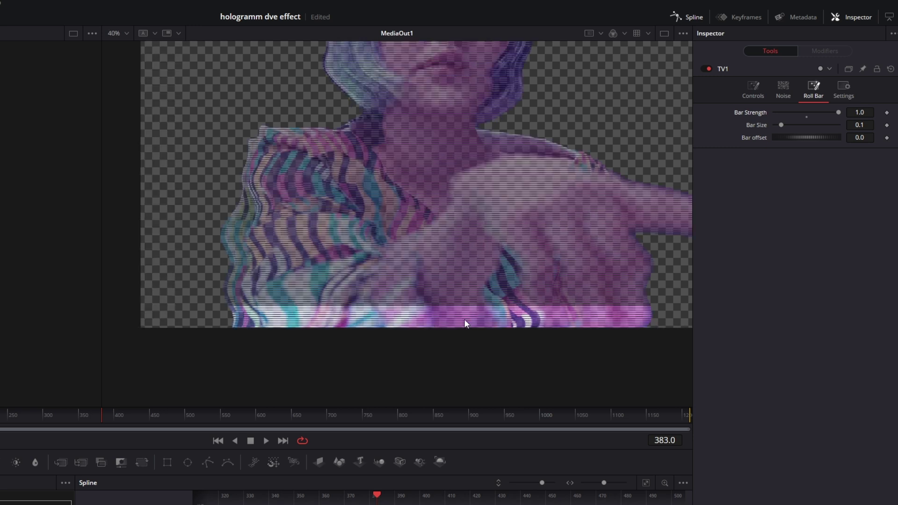
{"action": "left_click_drag", "start_coordinate": [807, 139], "coordinate": [776, 122]}
Step: Keyframe Bar offset 100 at the first frame and 0 at the last, then play back
{"action": "left_click", "coordinate": [103, 415]}
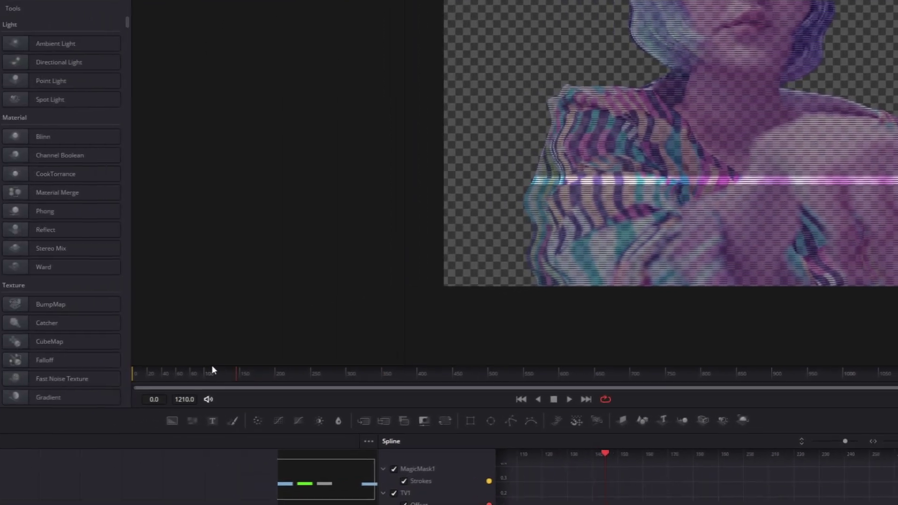
{"action": "left_click_drag", "start_coordinate": [211, 365], "coordinate": [136, 369]}
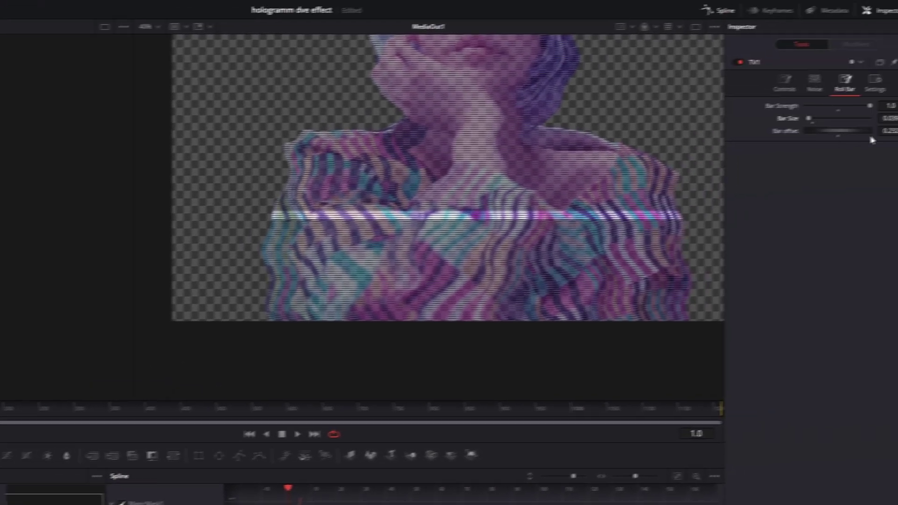
{"action": "left_click", "coordinate": [890, 131]}
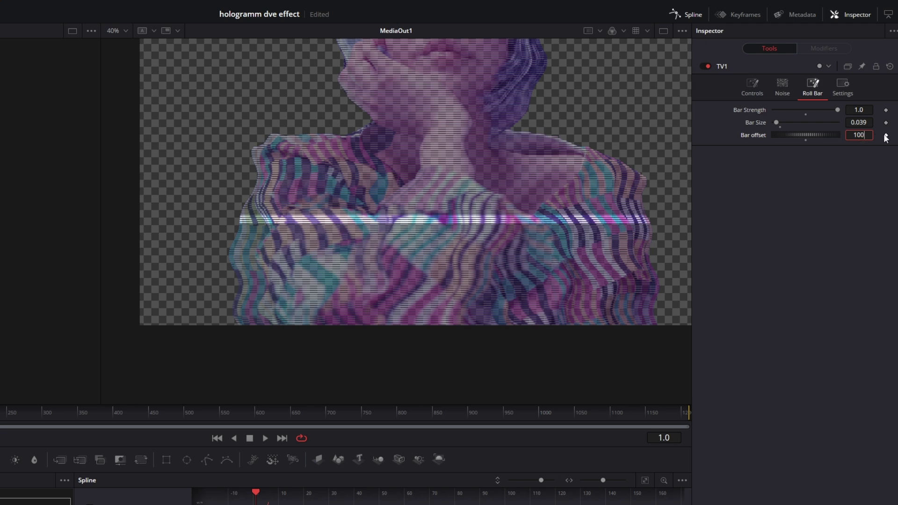
{"action": "key", "text": "Return"}
{"action": "left_click_drag", "start_coordinate": [669, 412], "coordinate": [695, 411]}
{"action": "left_click", "coordinate": [861, 134]}
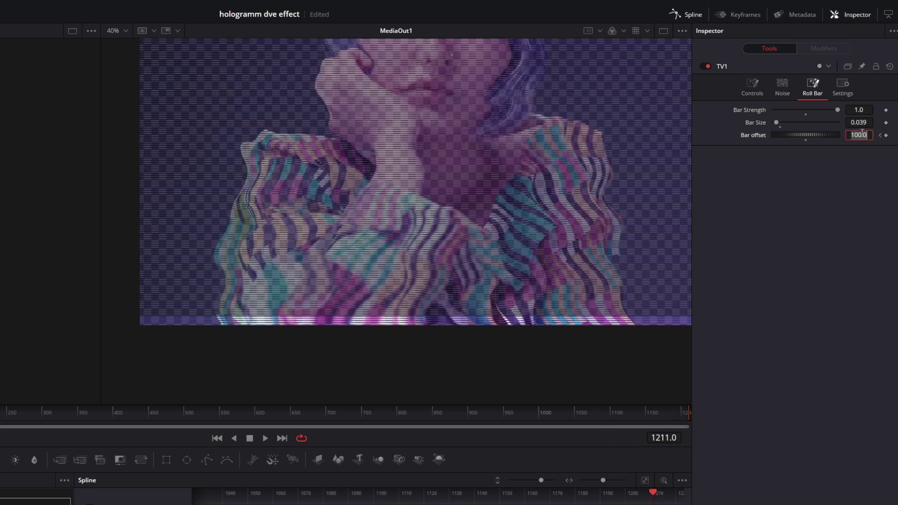
{"action": "type", "text": "0"}
{"action": "key", "text": "Return"}
{"action": "key", "text": "space"}
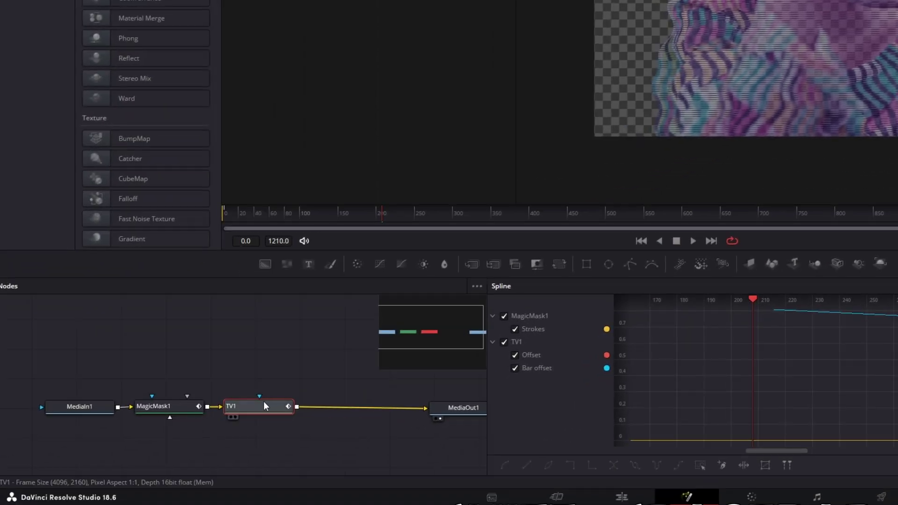
Step: Add a Glow node with the Glow amount lowered to 0.654
{"action": "key", "text": "shift+space"}
{"action": "type", "text": "TV"}
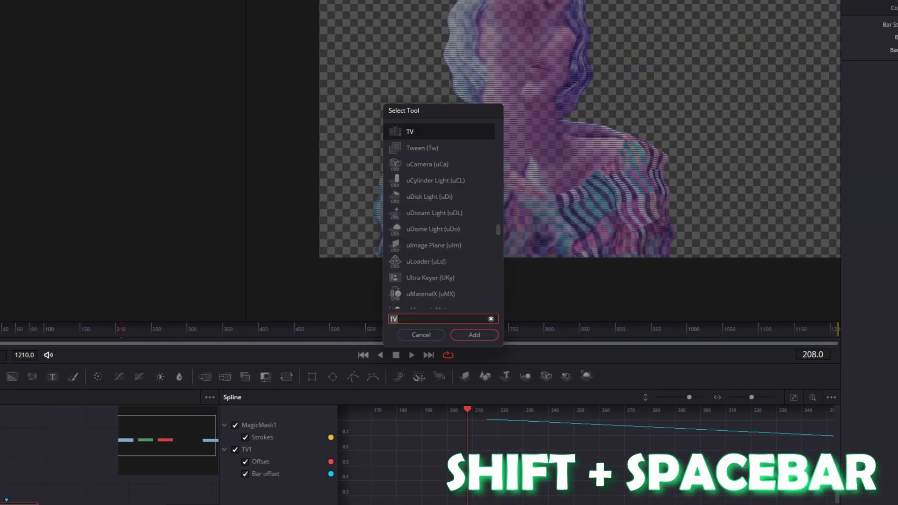
{"action": "key", "text": "BackSpace"}
{"action": "key", "text": "BackSpace"}
{"action": "type", "text": "glow"}
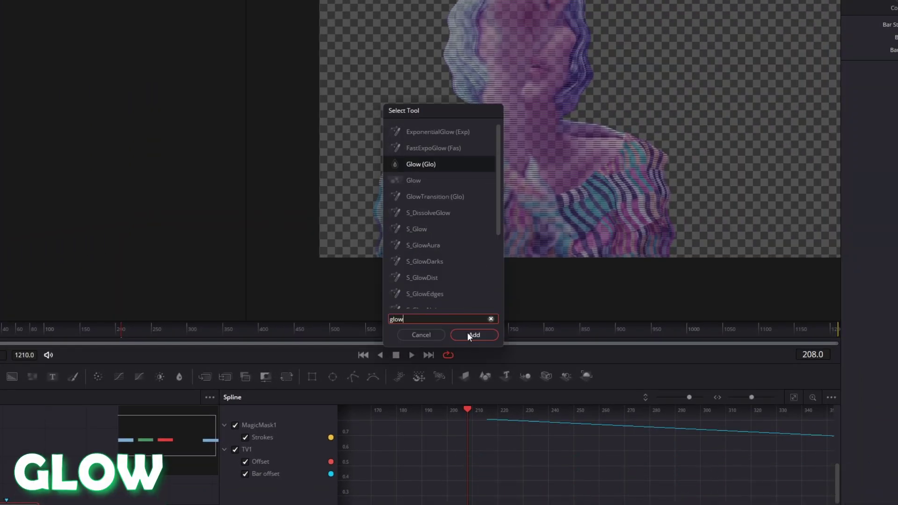
{"action": "left_click", "coordinate": [468, 334]}
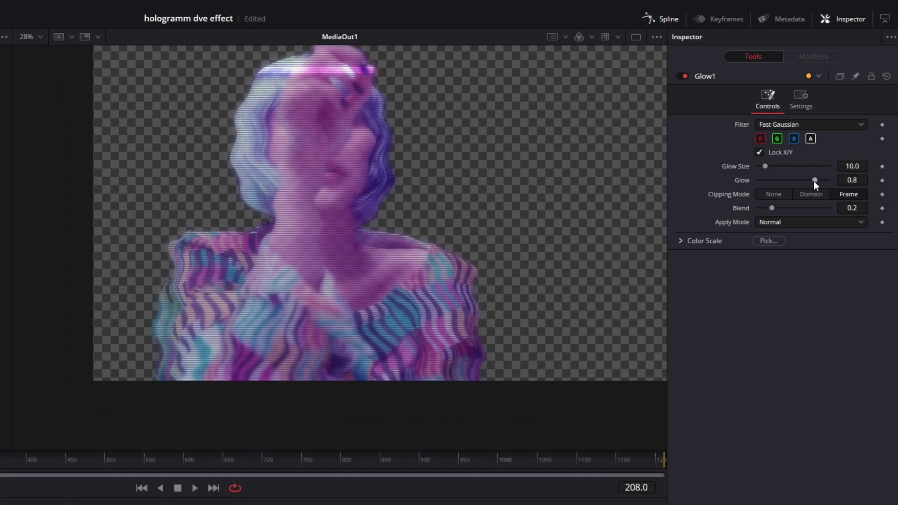
{"action": "left_click_drag", "start_coordinate": [820, 176], "coordinate": [815, 181]}
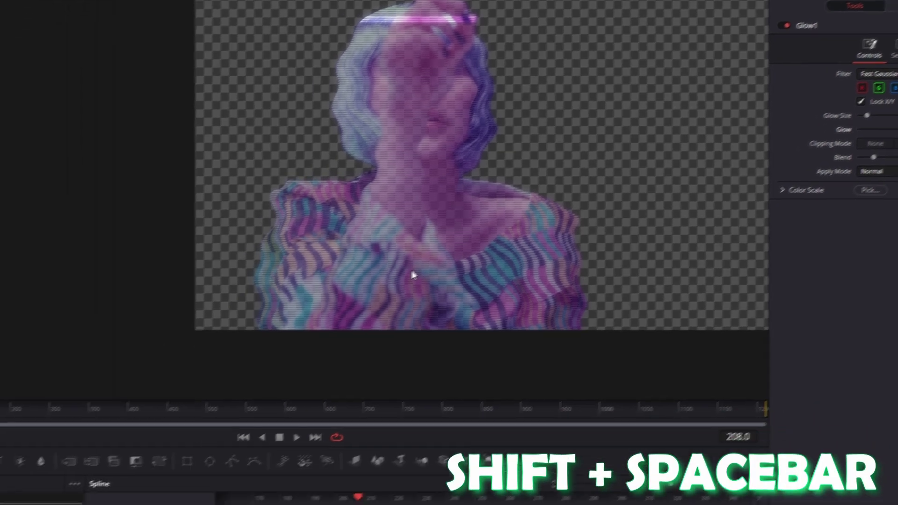
Step: Add a Shadow node and increase its Softness
{"action": "key", "text": "shift+space"}
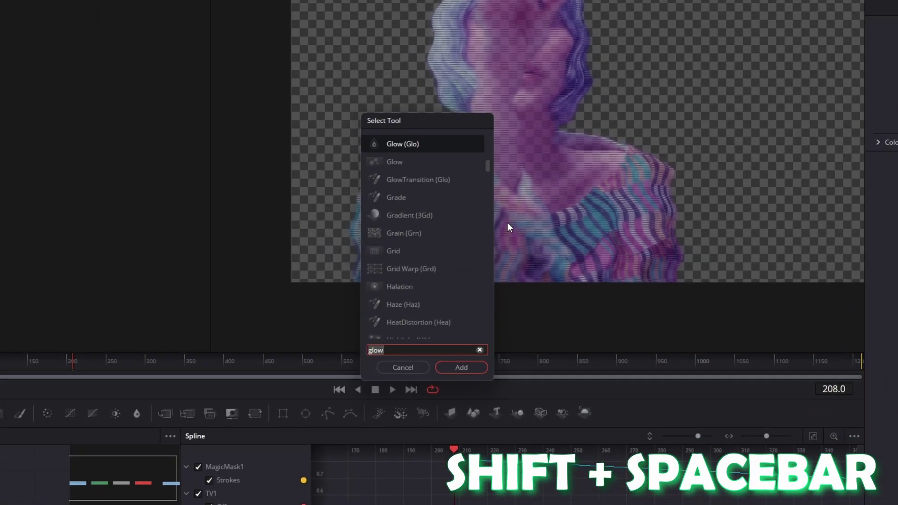
{"action": "type", "text": "shadow"}
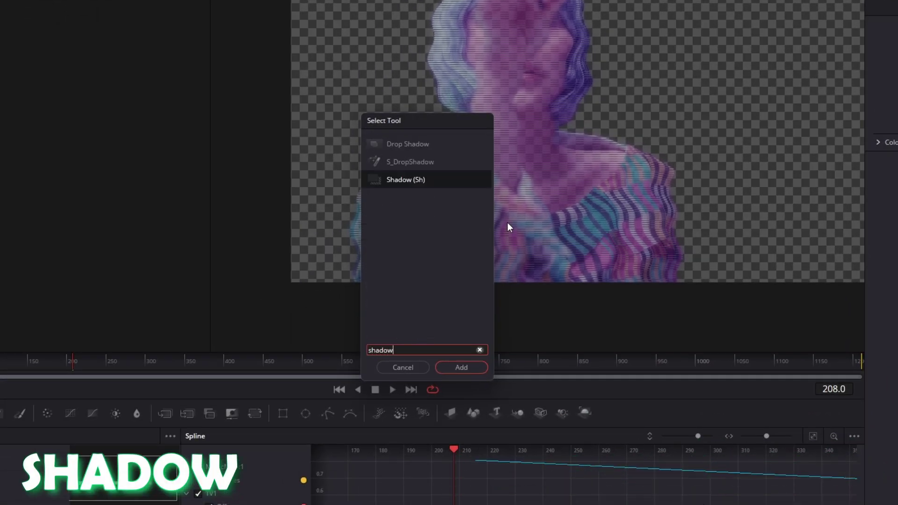
{"action": "left_click", "coordinate": [454, 367]}
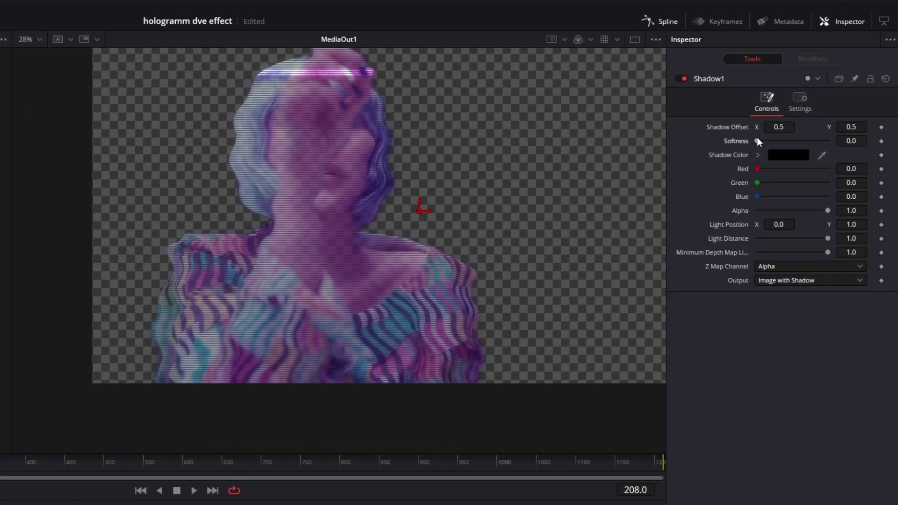
{"action": "left_click_drag", "start_coordinate": [757, 139], "coordinate": [827, 139]}
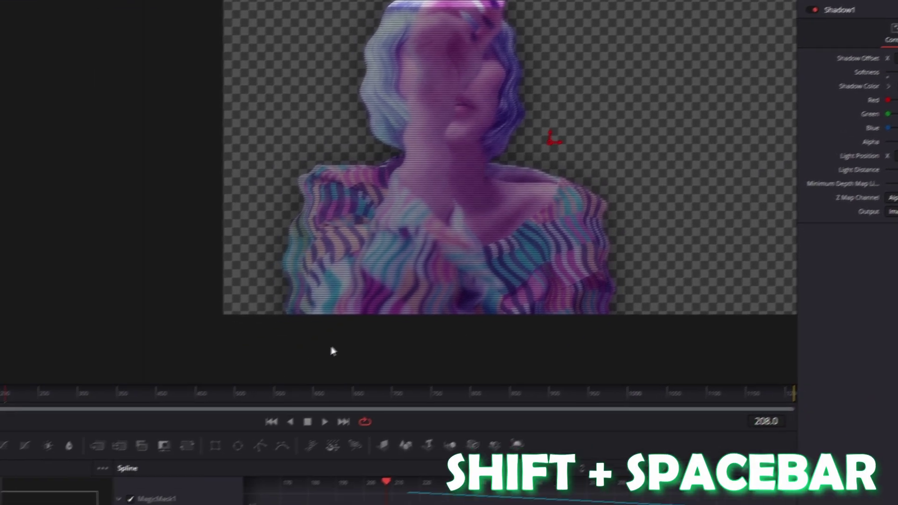
Step: Add a DVE and rotate the hologram figure about 20.9 degrees around Y
{"action": "key", "text": "shift+space"}
{"action": "type", "text": "dve"}
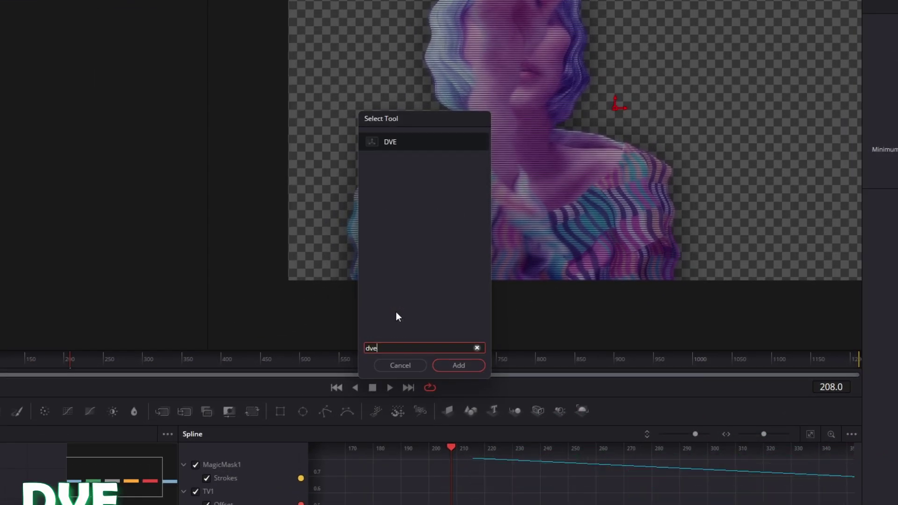
{"action": "left_click", "coordinate": [448, 367]}
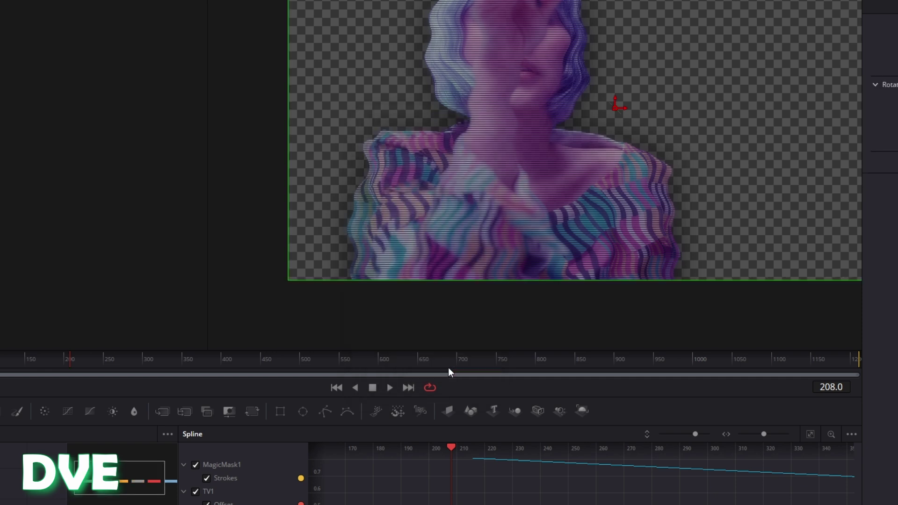
{"action": "scroll", "coordinate": [300, 261], "scroll_direction": "down", "scroll_amount": 3}
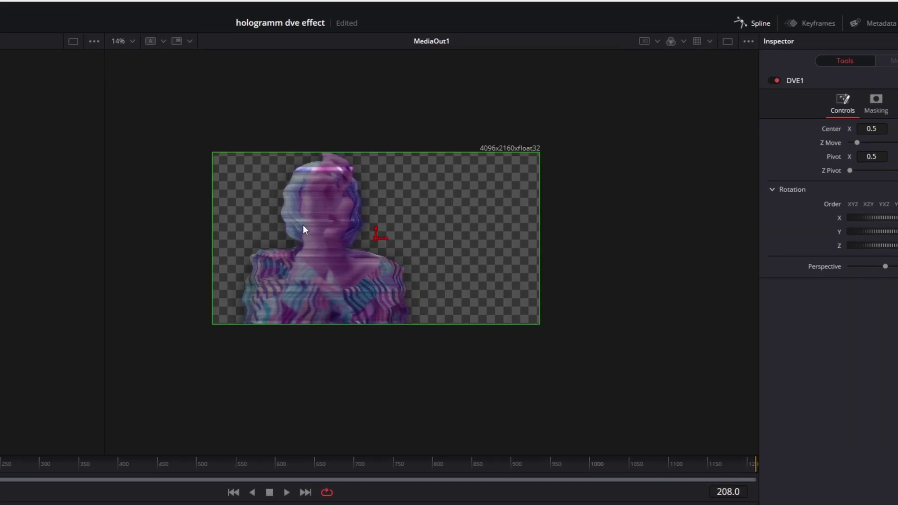
{"action": "scroll", "coordinate": [330, 198], "scroll_direction": "up", "scroll_amount": 3}
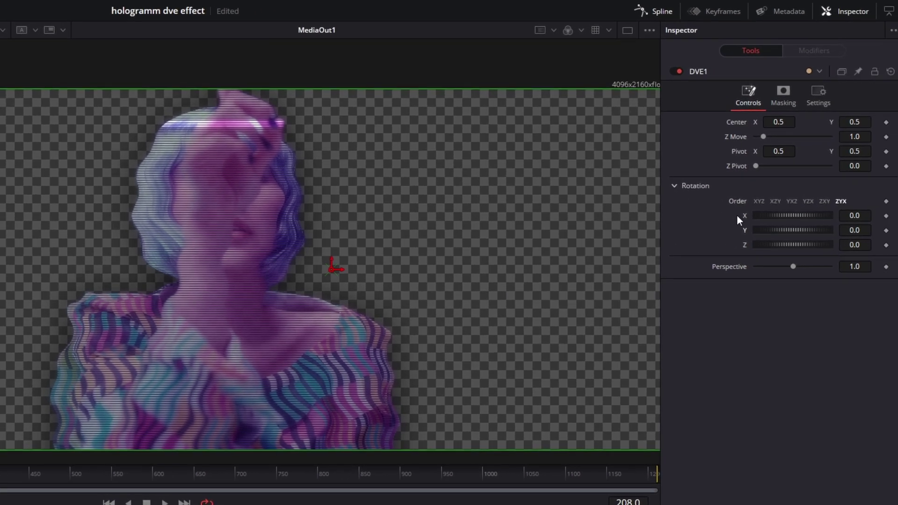
{"action": "left_click_drag", "start_coordinate": [787, 231], "coordinate": [798, 213]}
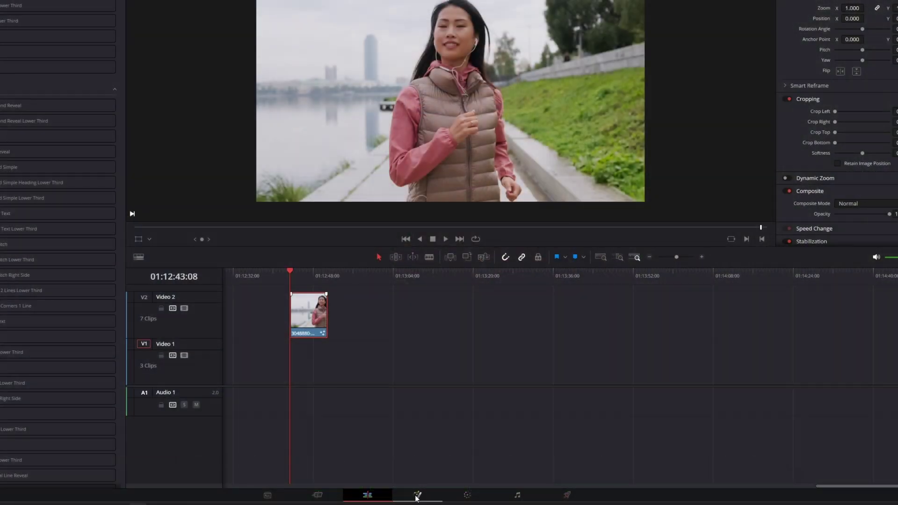
Step: Open the runner clip in Fusion, add a Tracker, and track the runner's face forward
{"action": "left_click", "coordinate": [416, 495]}
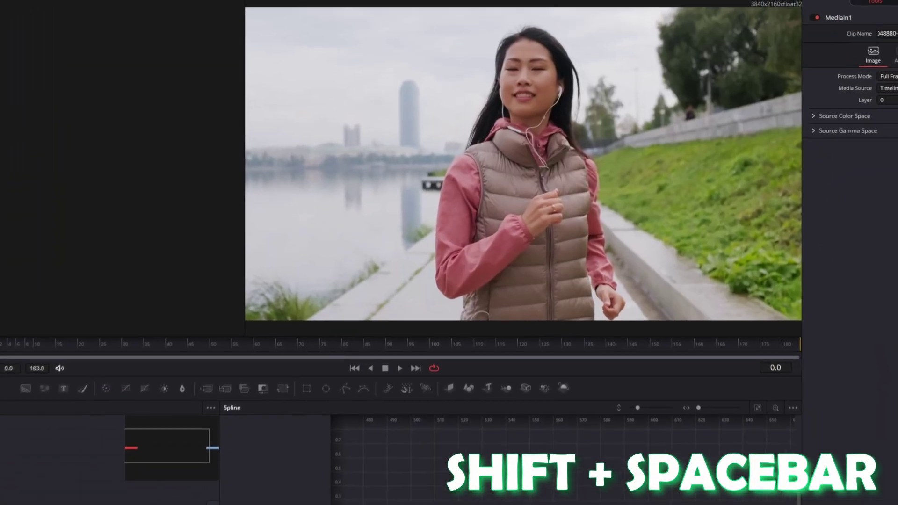
{"action": "key", "text": "shift+space"}
{"action": "type", "text": "DVE"}
{"action": "type", "text": "tracker"}
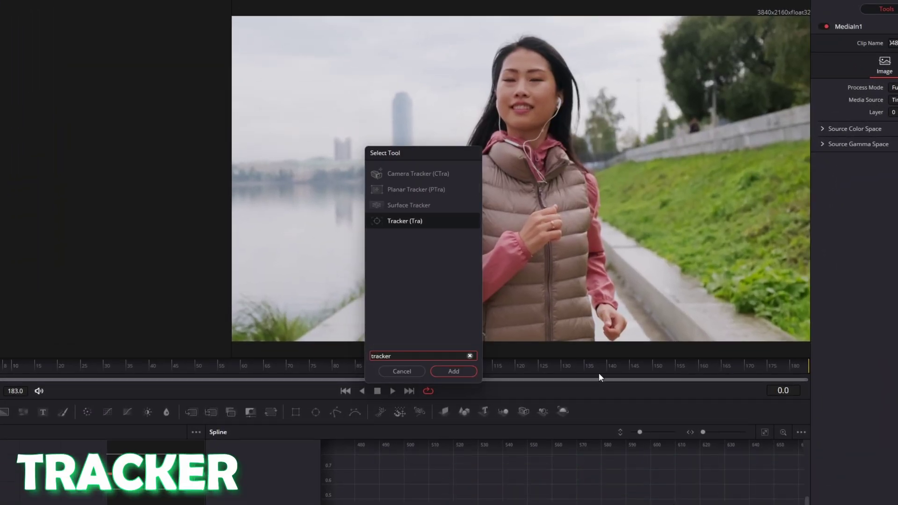
{"action": "left_click", "coordinate": [451, 372]}
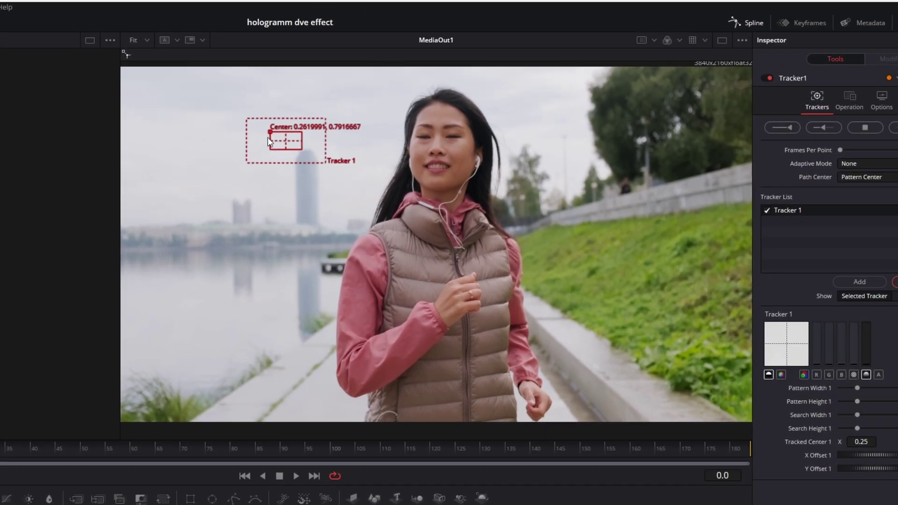
{"action": "left_click_drag", "start_coordinate": [309, 113], "coordinate": [408, 129]}
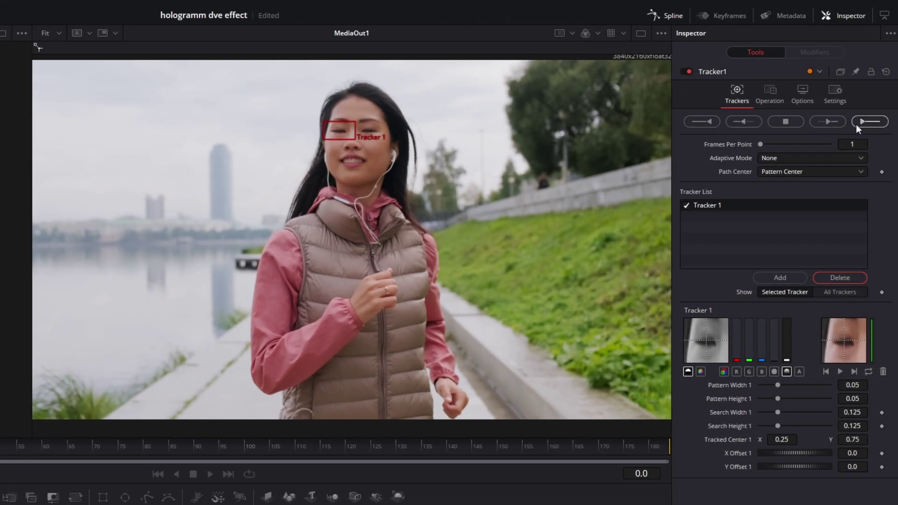
{"action": "left_click", "coordinate": [857, 124]}
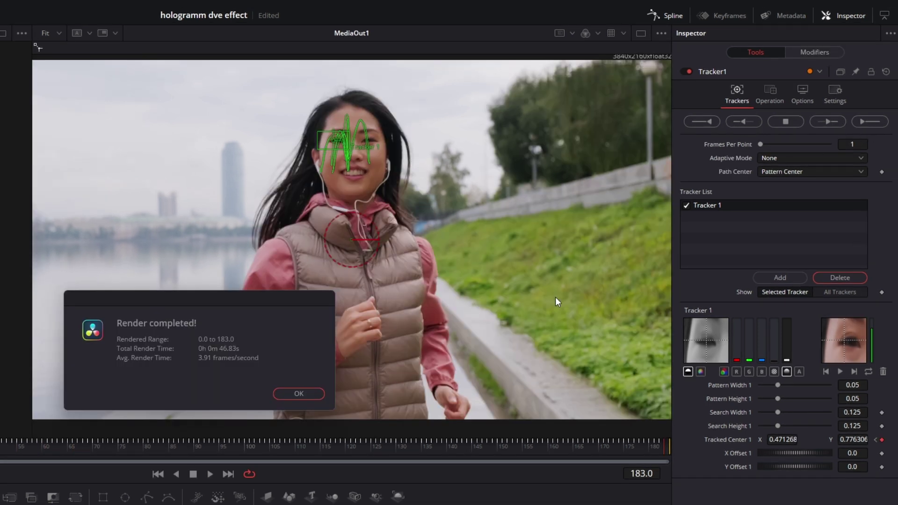
{"action": "left_click", "coordinate": [288, 396]}
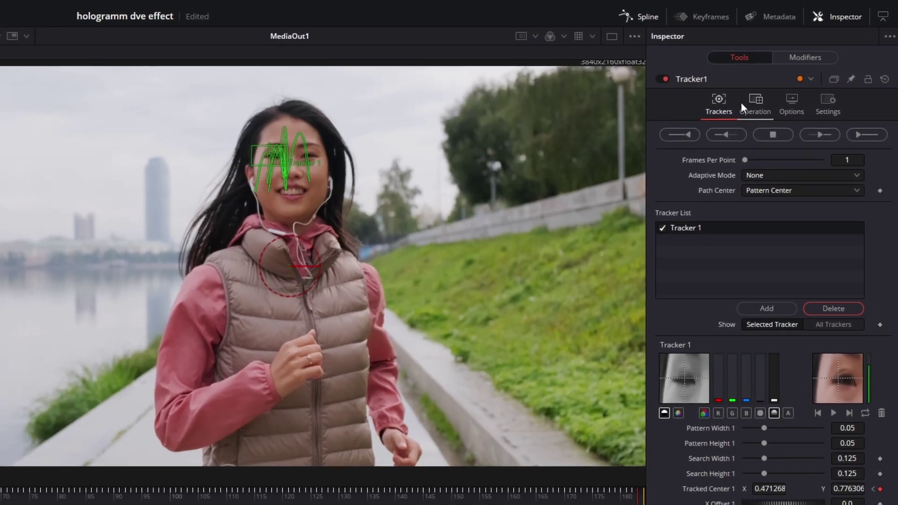
Step: Set the tracker Operation to Match Move with Merge set to BG only
{"action": "left_click", "coordinate": [741, 102]}
{"action": "left_click", "coordinate": [754, 132]}
{"action": "left_click", "coordinate": [759, 157]}
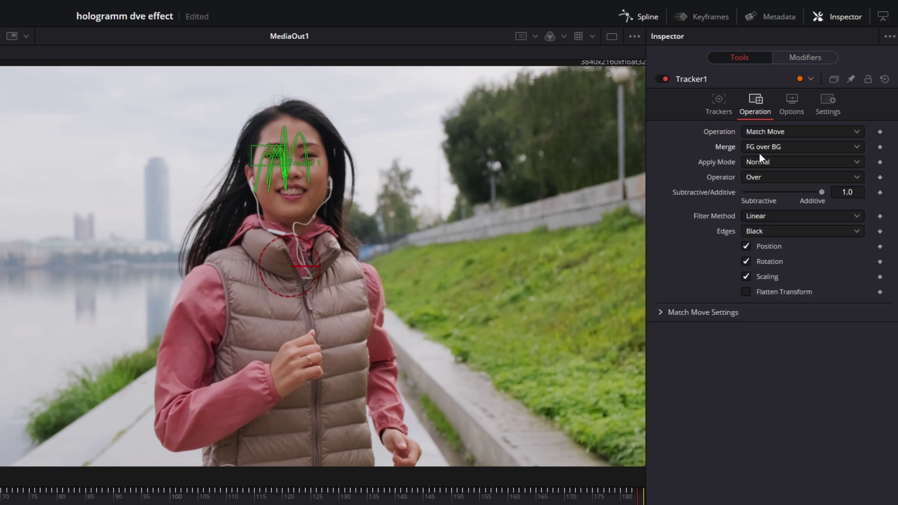
{"action": "left_click", "coordinate": [751, 148]}
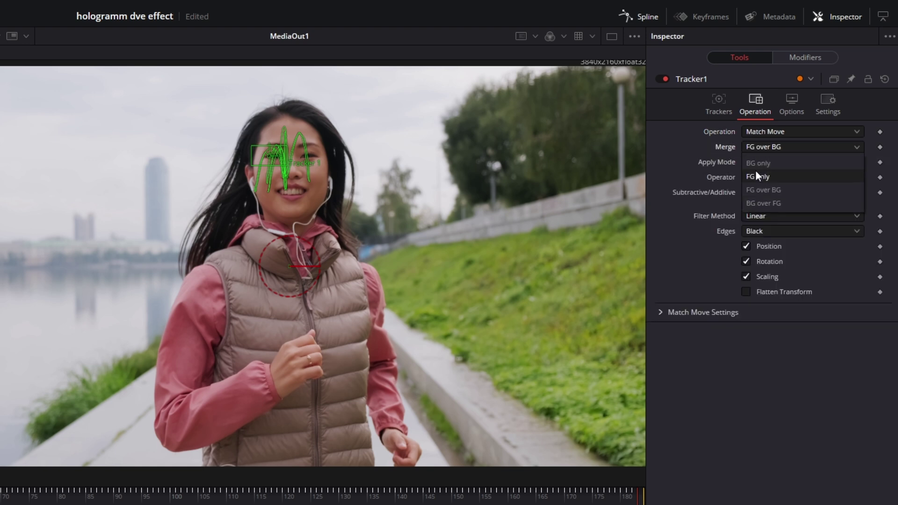
{"action": "left_click", "coordinate": [756, 163]}
{"action": "left_click", "coordinate": [756, 149]}
{"action": "left_click", "coordinate": [756, 164]}
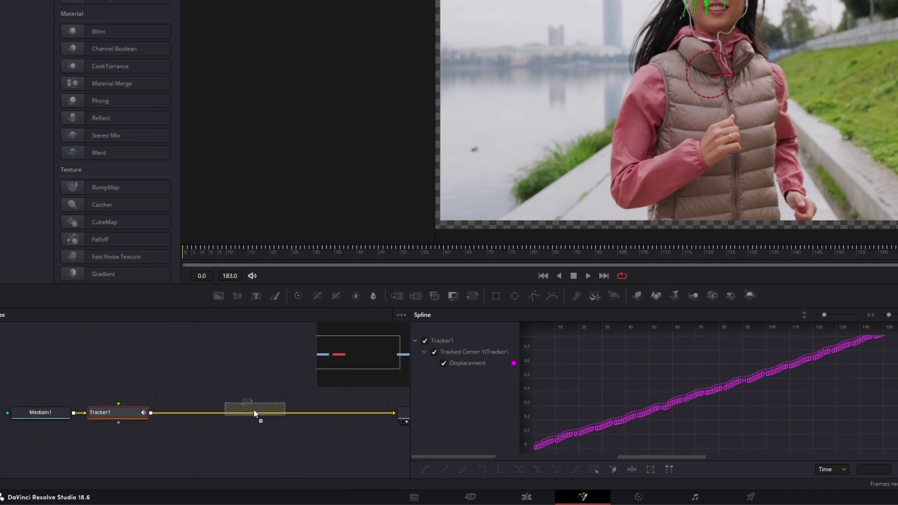
Step: Insert a Transform after Tracker1 with Size 1.466 and Center Y 0.33
{"action": "left_click_drag", "start_coordinate": [253, 409], "coordinate": [243, 410]}
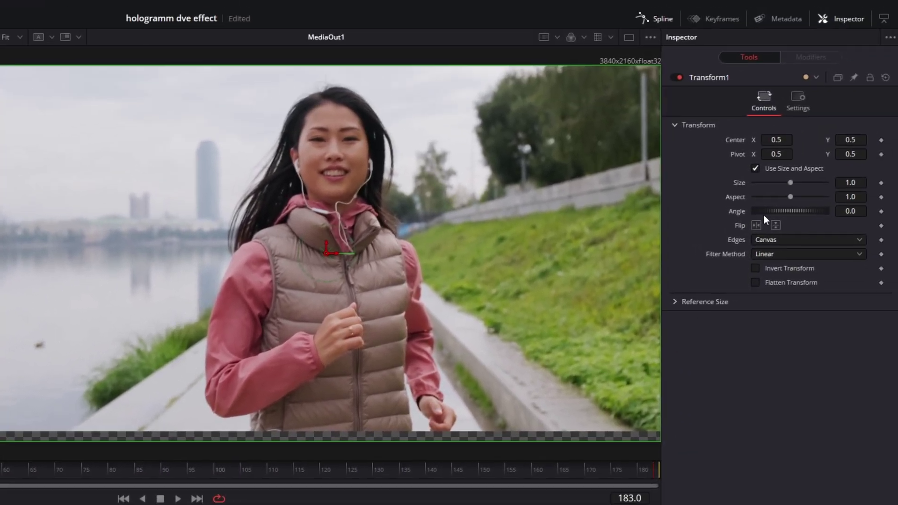
{"action": "left_click_drag", "start_coordinate": [790, 183], "coordinate": [795, 183]}
{"action": "double_click", "coordinate": [855, 141]}
{"action": "type", "text": "0.33"}
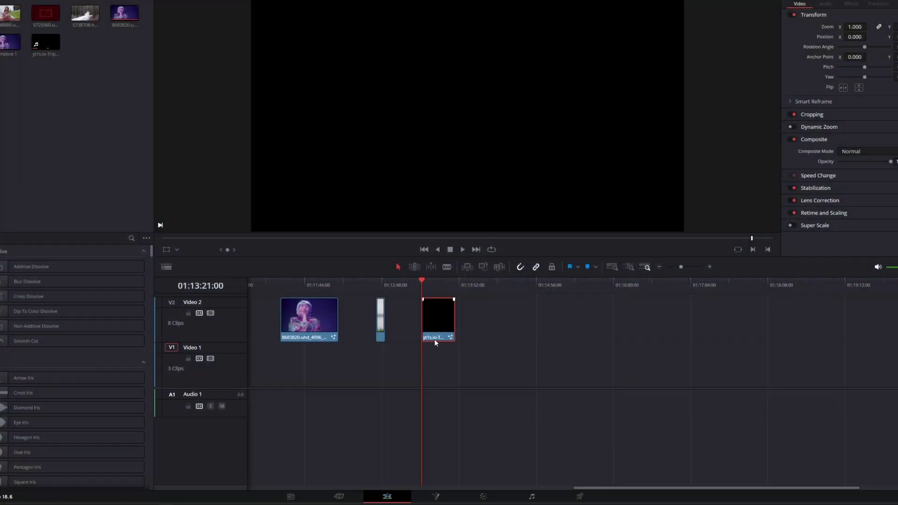
Step: Open the music video clip in Fusion and add a Luma Keyer branched from MediaIn1
{"action": "left_click", "coordinate": [435, 497]}
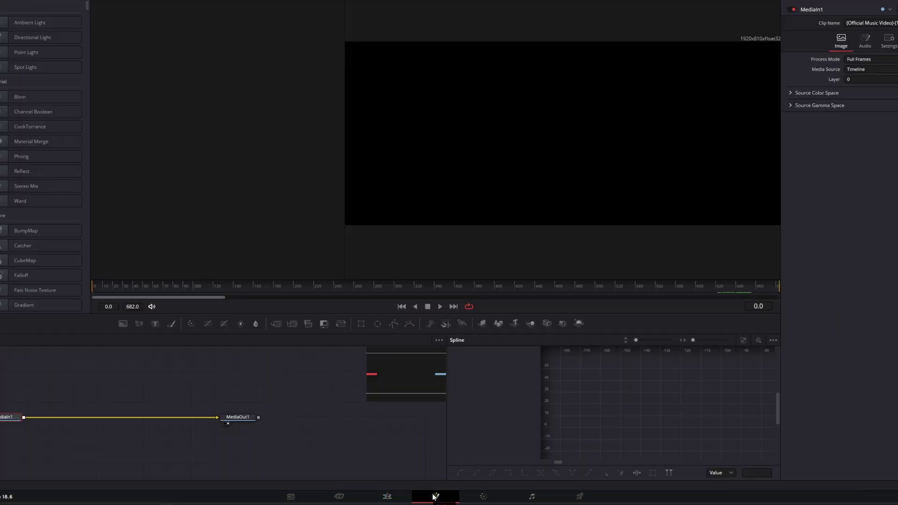
{"action": "key", "text": "shift+space"}
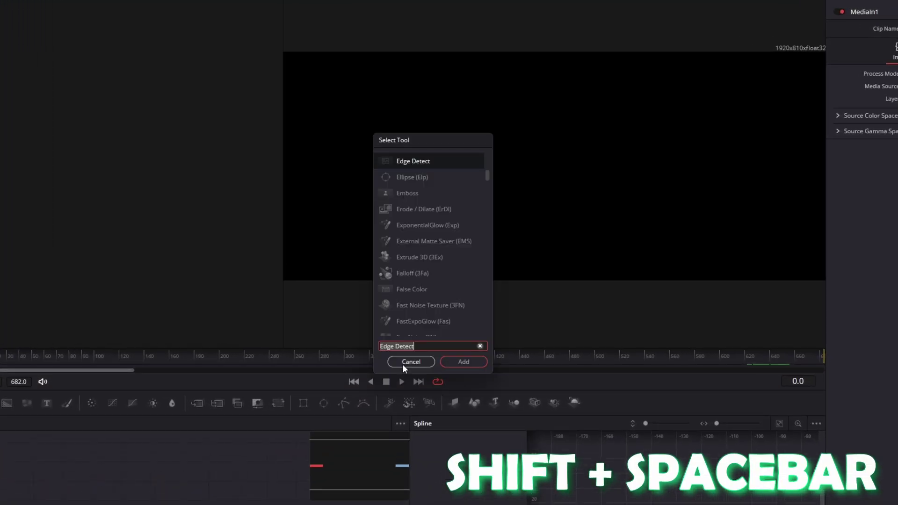
{"action": "type", "text": "lumakeyer"}
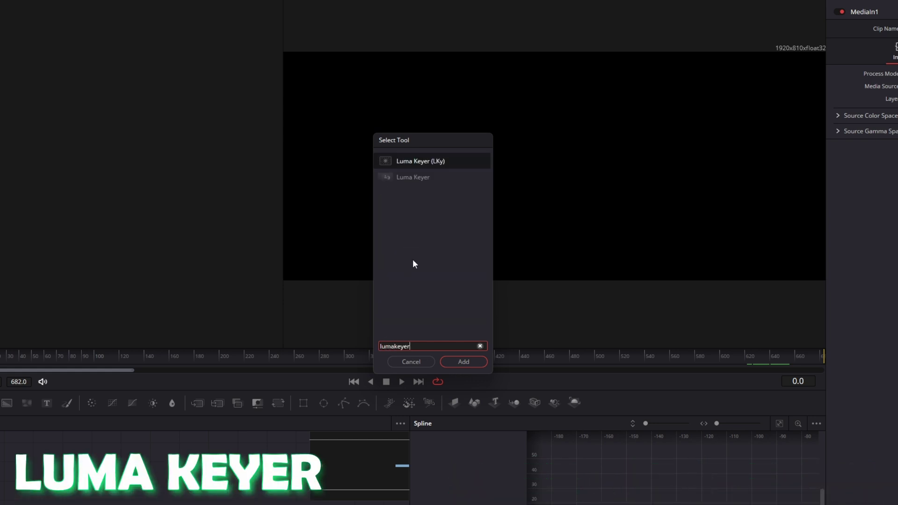
{"action": "left_click", "coordinate": [465, 360]}
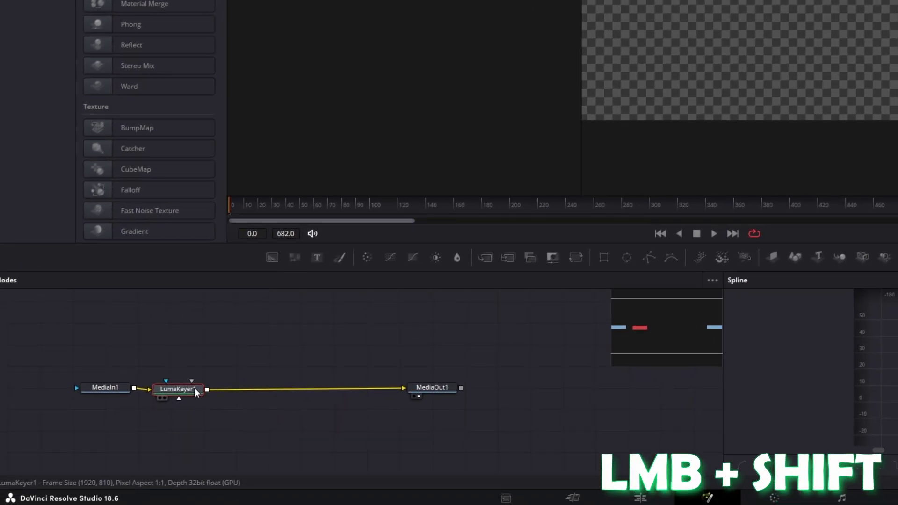
{"action": "left_click_drag", "start_coordinate": [196, 392], "coordinate": [213, 363]}
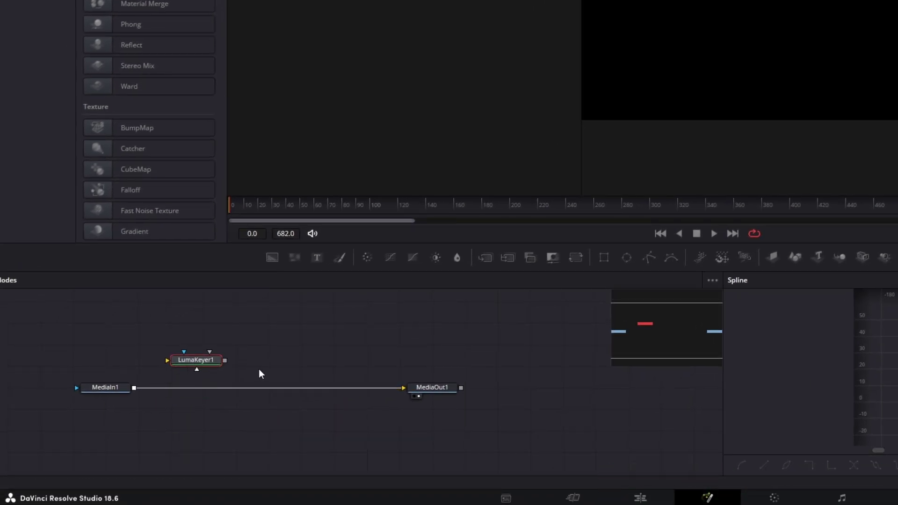
{"action": "left_click_drag", "start_coordinate": [135, 388], "coordinate": [205, 366]}
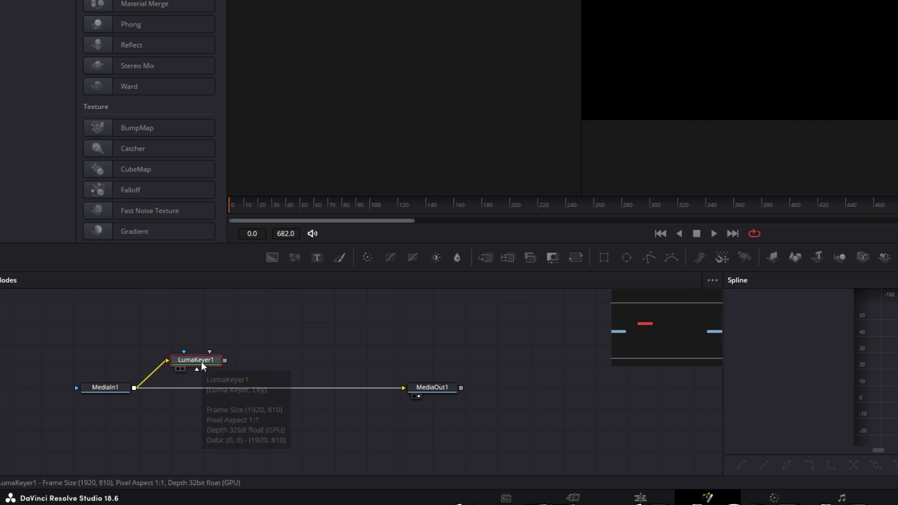
Step: Add Edge Detect after LumaKeyer1 and merge it over MediaIn1, previewing at frame 610
{"action": "key", "text": "shift+space"}
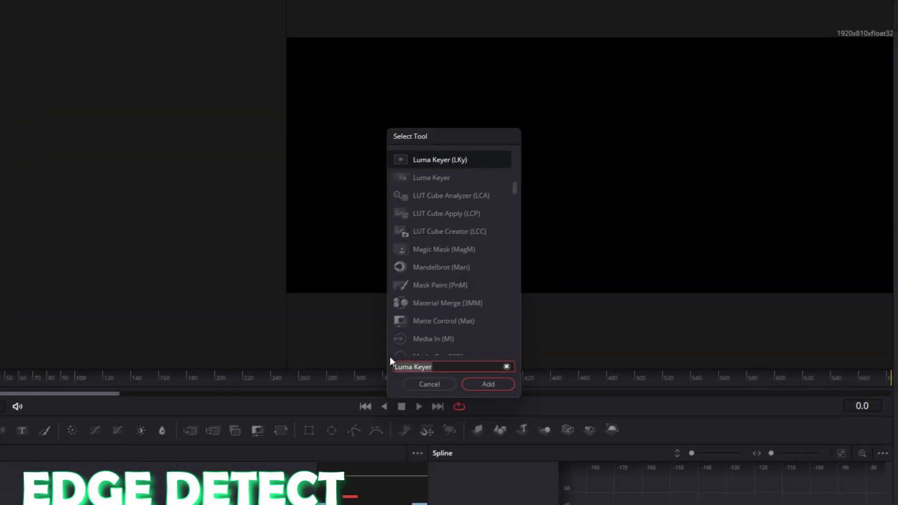
{"action": "type", "text": "edge"}
{"action": "left_click", "coordinate": [417, 164]}
{"action": "left_click", "coordinate": [480, 385]}
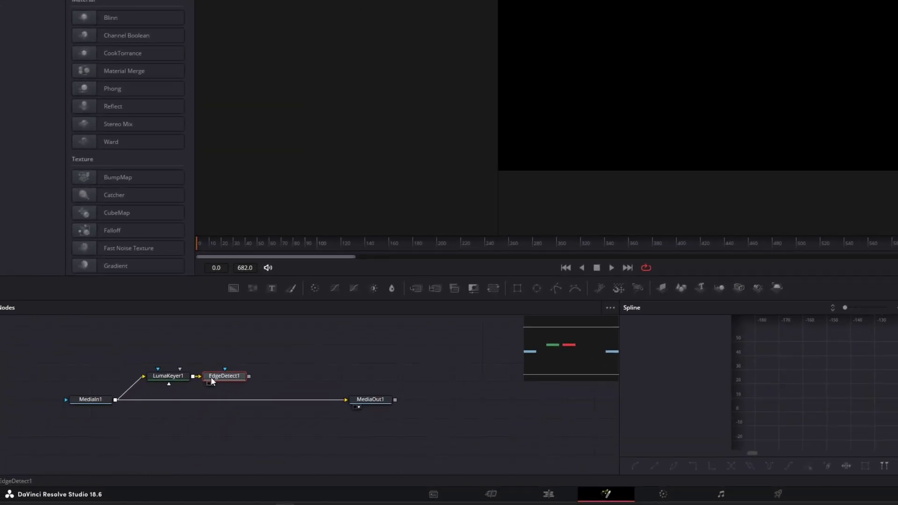
{"action": "left_click_drag", "start_coordinate": [248, 376], "coordinate": [116, 401]}
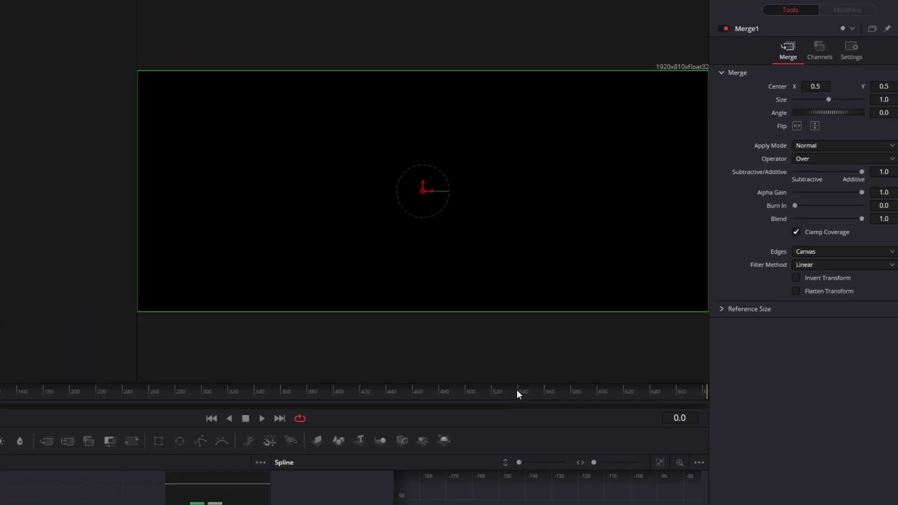
{"action": "left_click_drag", "start_coordinate": [746, 285], "coordinate": [839, 297]}
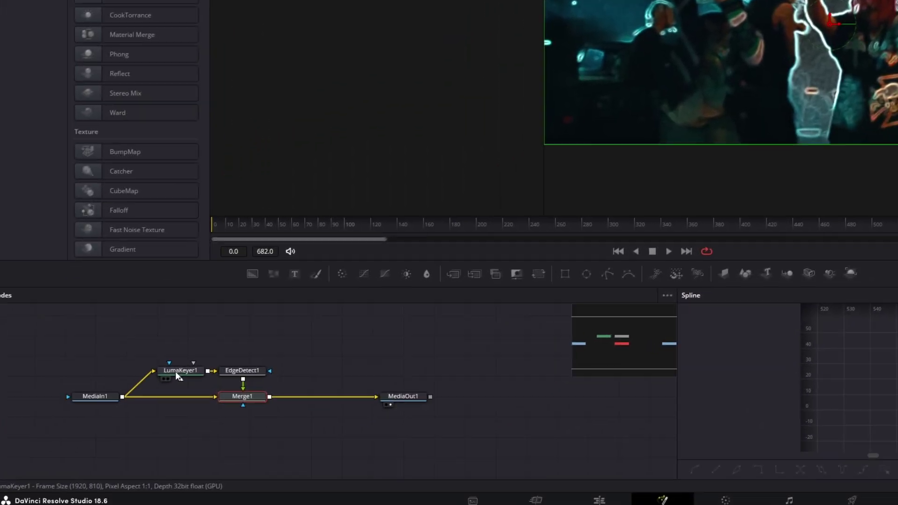
Step: Keyframe the Luma Keyer Low threshold at 1.0, 0.0 at frame 633, and 1.0 at frame 655, then play back
{"action": "left_click", "coordinate": [177, 373]}
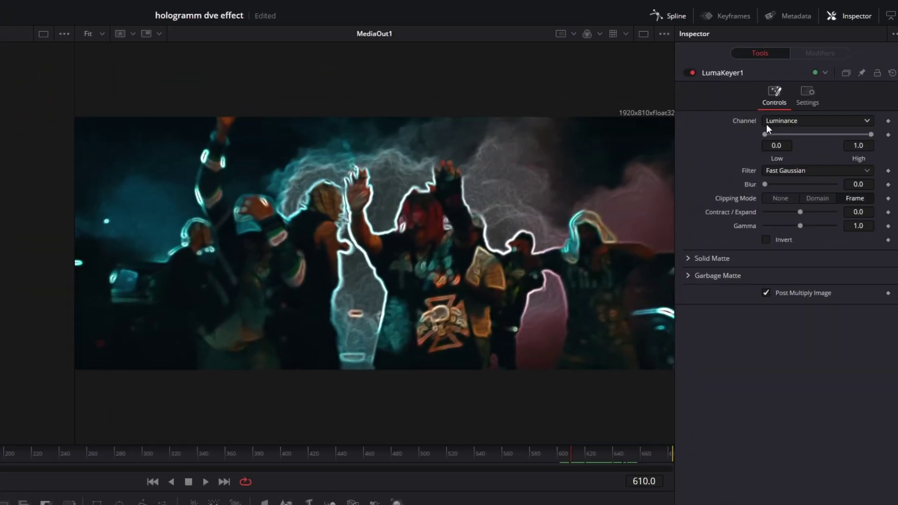
{"action": "left_click_drag", "start_coordinate": [764, 134], "coordinate": [878, 138]}
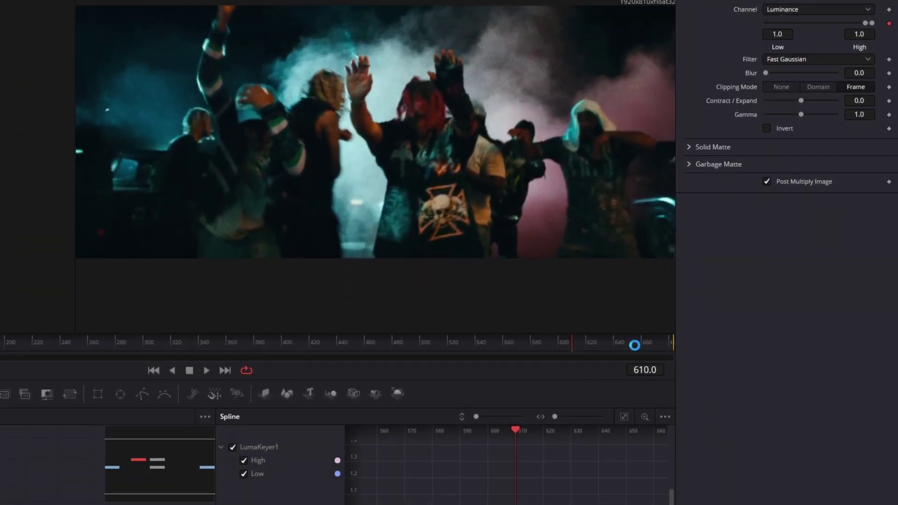
{"action": "left_click", "coordinate": [604, 459]}
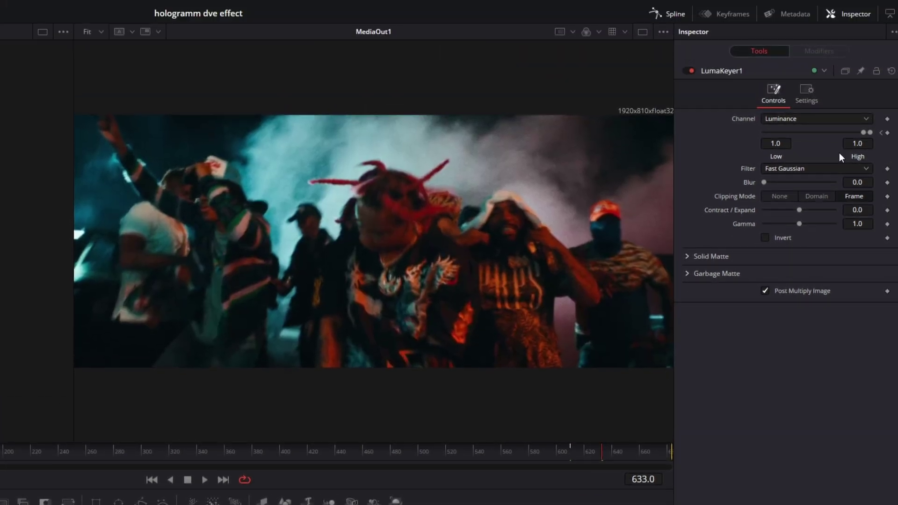
{"action": "left_click_drag", "start_coordinate": [862, 131], "coordinate": [687, 134]}
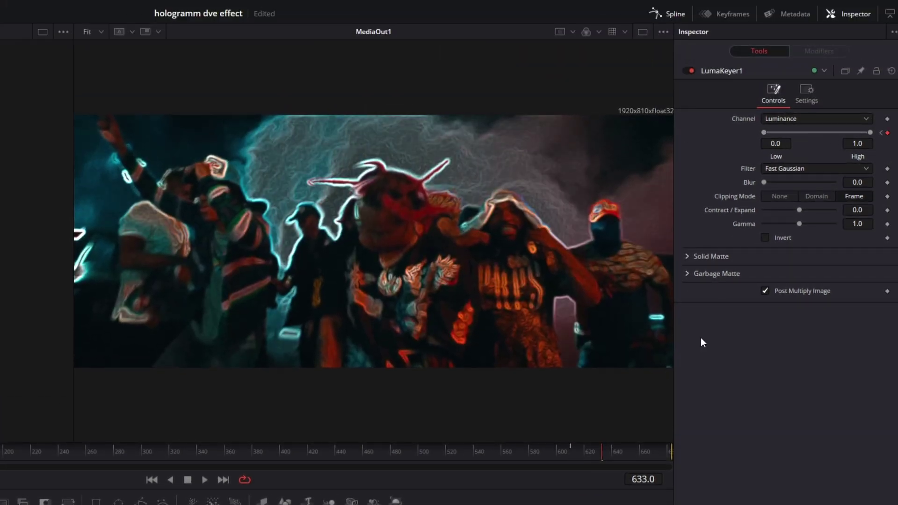
{"action": "left_click", "coordinate": [633, 452]}
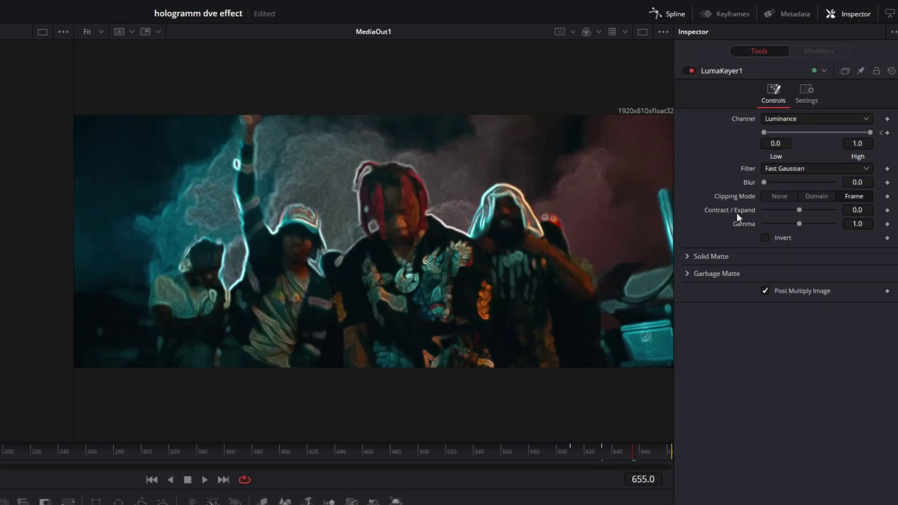
{"action": "left_click_drag", "start_coordinate": [764, 132], "coordinate": [897, 132]}
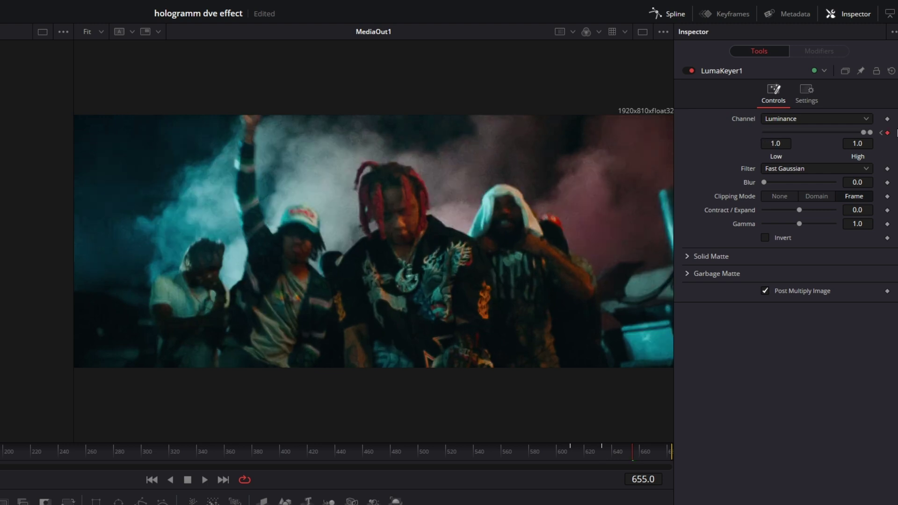
{"action": "left_click", "coordinate": [562, 448]}
{"action": "key", "text": "space"}
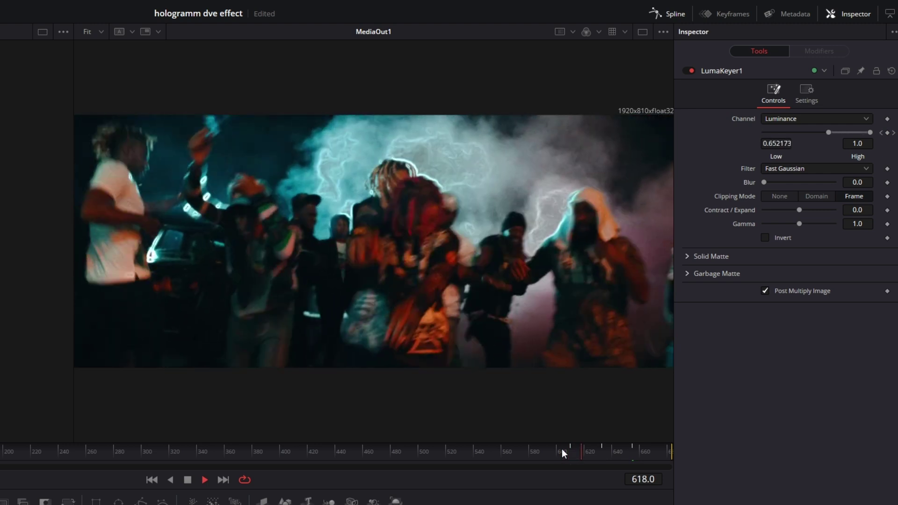
Step: Set Edge Detect width 0.047 and blur 0.205, enable Edge Mask Overlay, and play back
{"action": "left_click", "coordinate": [601, 451]}
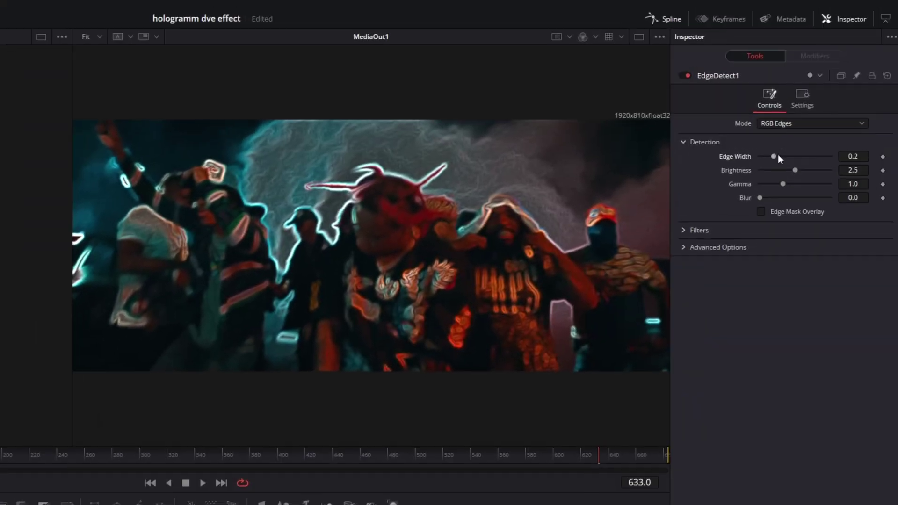
{"action": "left_click_drag", "start_coordinate": [779, 154], "coordinate": [805, 169]}
{"action": "left_click_drag", "start_coordinate": [759, 198], "coordinate": [759, 220]}
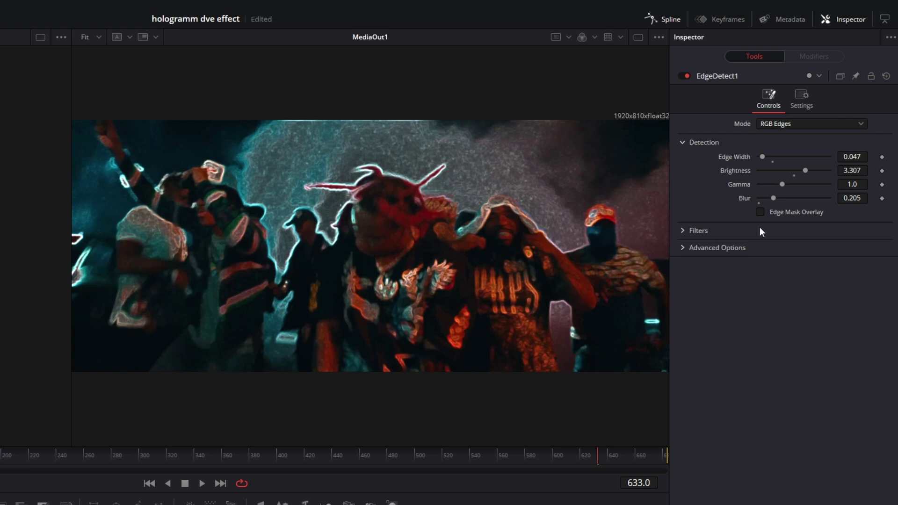
{"action": "left_click", "coordinate": [760, 212]}
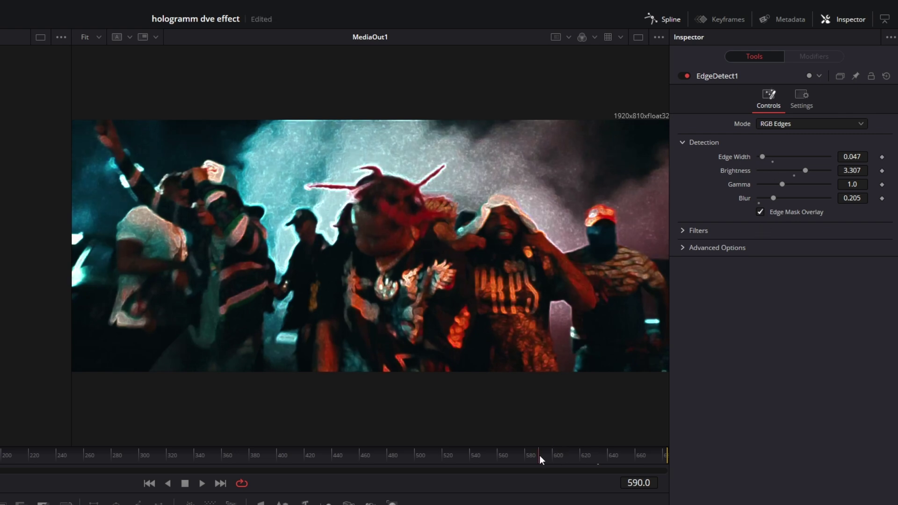
{"action": "key", "text": "space"}
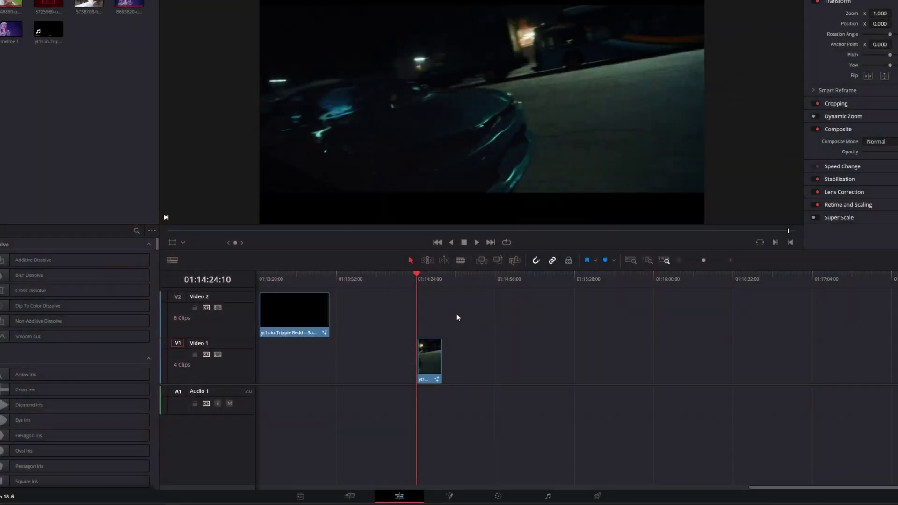
Step: Marquee-select the clip on track V1 at the playhead
{"action": "left_click_drag", "start_coordinate": [457, 313], "coordinate": [430, 327]}
Step: Open the clip in Fusion at frame 2171 and add a Magic Mask node
{"action": "left_click", "coordinate": [449, 497]}
{"action": "left_click_drag", "start_coordinate": [282, 302], "coordinate": [604, 299]}
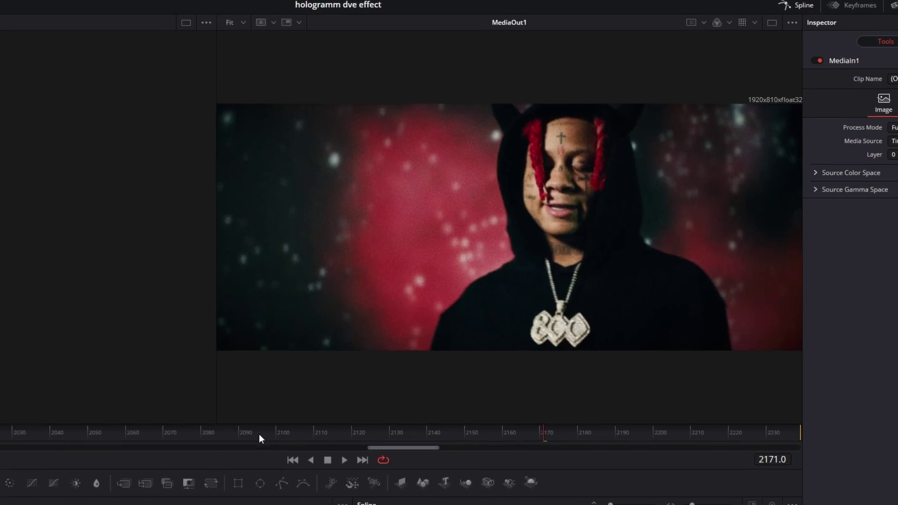
{"action": "key", "text": "shift+space"}
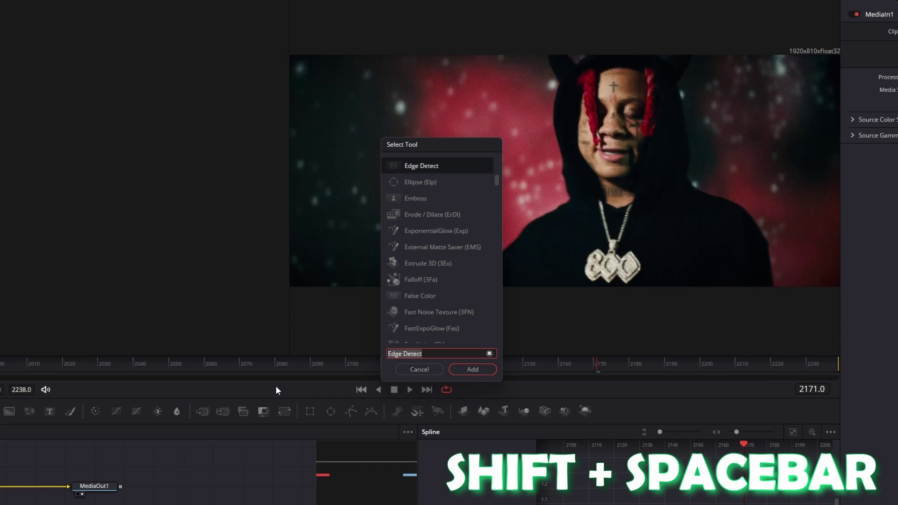
{"action": "type", "text": "magic"}
{"action": "left_click", "coordinate": [420, 168]}
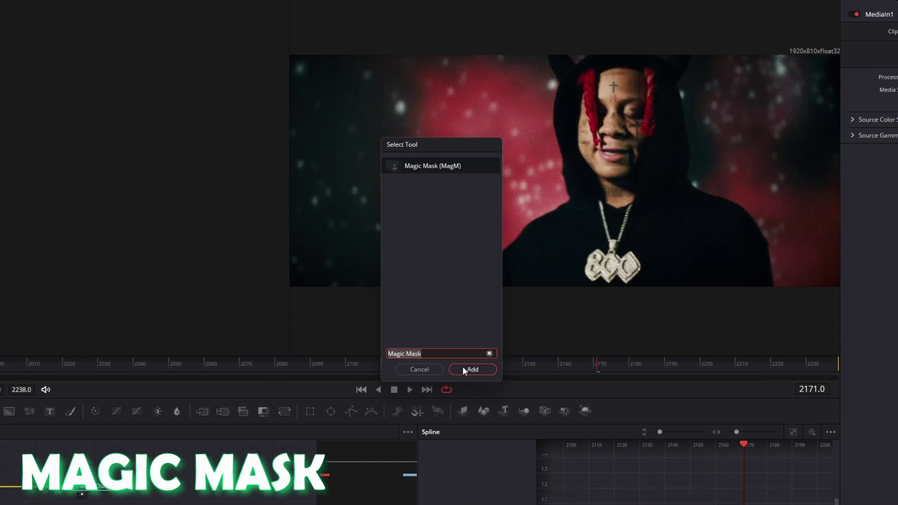
{"action": "left_click", "coordinate": [472, 369]}
Step: At frame 2158, paint an Add stroke over the hooded figure and subtract the hood top
{"action": "left_click_drag", "start_coordinate": [598, 364], "coordinate": [552, 361]}
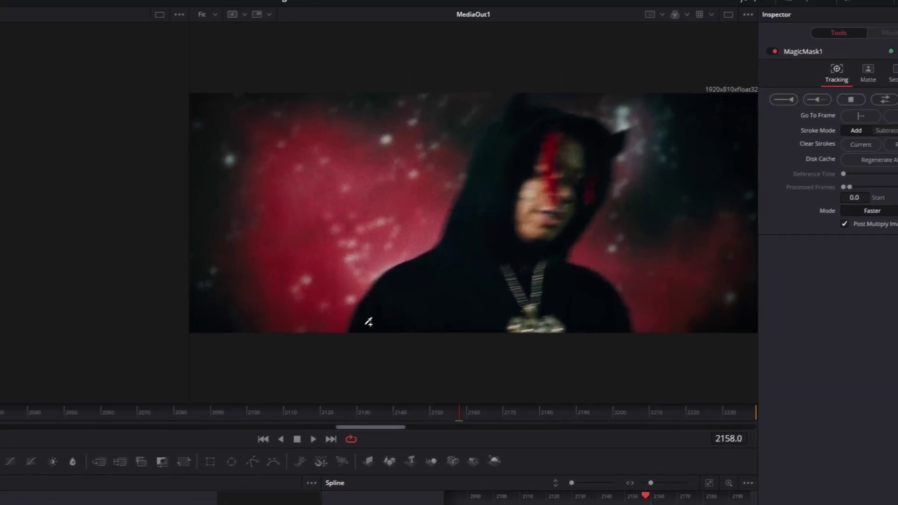
{"action": "mouse_move", "coordinate": [369, 321]}
{"action": "left_mouse_down"}
{"action": "mouse_move", "coordinate": [586, 136]}
{"action": "mouse_move", "coordinate": [548, 201]}
{"action": "left_mouse_up"}
{"action": "left_click_drag", "start_coordinate": [507, 221], "coordinate": [507, 220]}
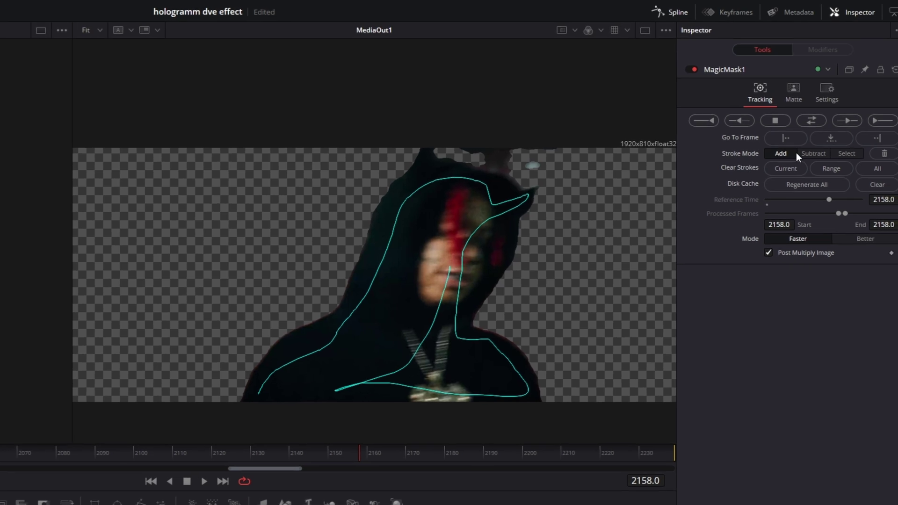
{"action": "left_click", "coordinate": [804, 154]}
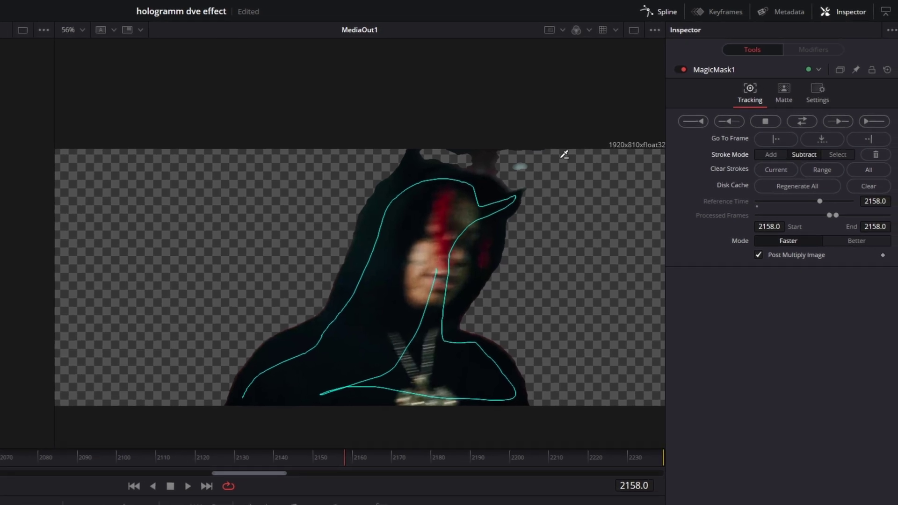
{"action": "mouse_move", "coordinate": [545, 170]}
{"action": "left_mouse_down"}
{"action": "mouse_move", "coordinate": [425, 146]}
{"action": "mouse_move", "coordinate": [373, 146]}
{"action": "left_mouse_up"}
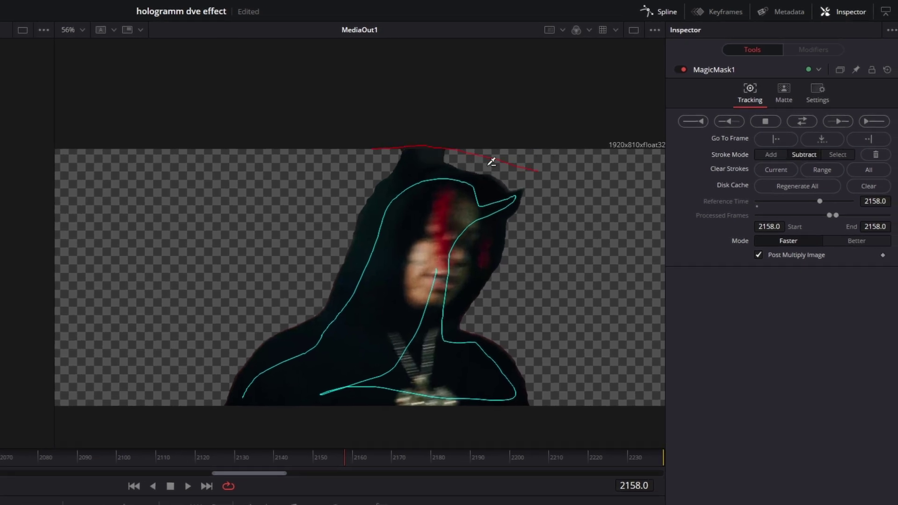
Step: Track the mask forward through the clip and set Matte Blur to 0.47
{"action": "left_click", "coordinate": [877, 121]}
{"action": "left_click_drag", "start_coordinate": [385, 463], "coordinate": [413, 465]}
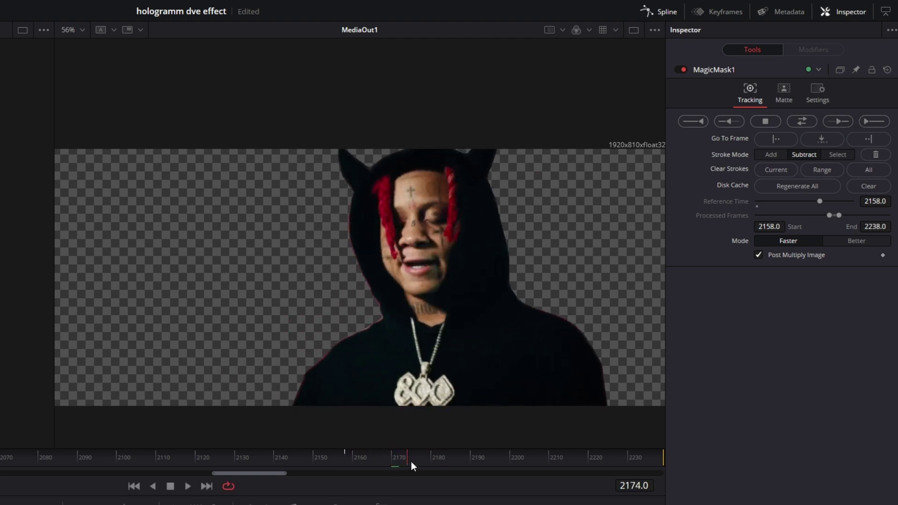
{"action": "left_click", "coordinate": [784, 94]}
{"action": "left_click_drag", "start_coordinate": [758, 147], "coordinate": [762, 147]}
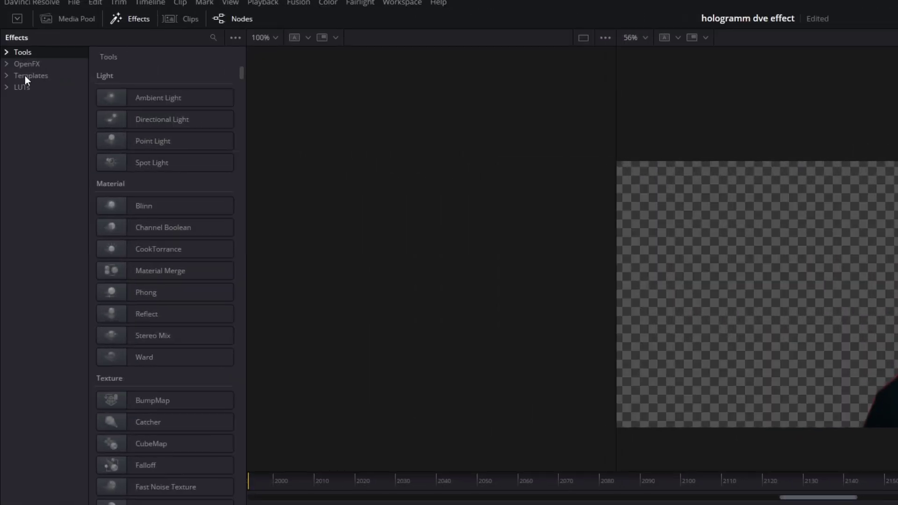
Step: Add the Paper Edge template effect after the Magic Mask
{"action": "left_click", "coordinate": [24, 75]}
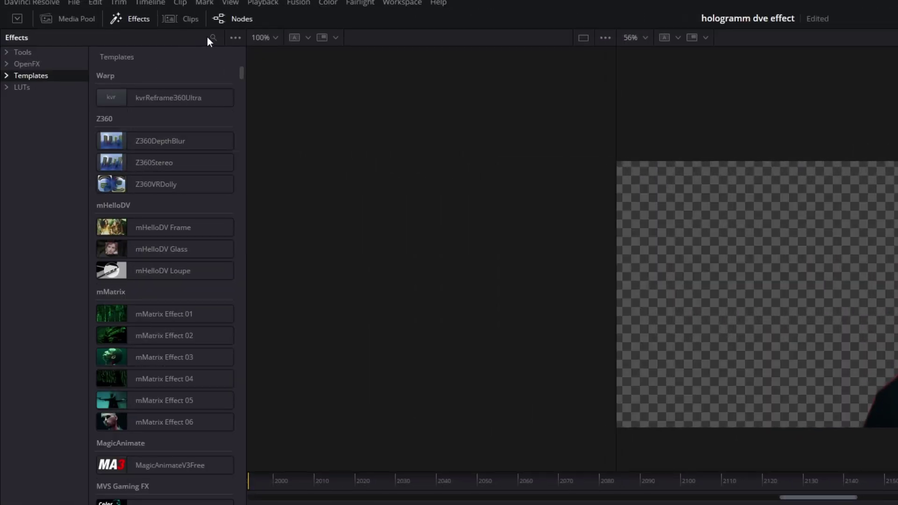
{"action": "left_click", "coordinate": [210, 37]}
{"action": "type", "text": "pape"}
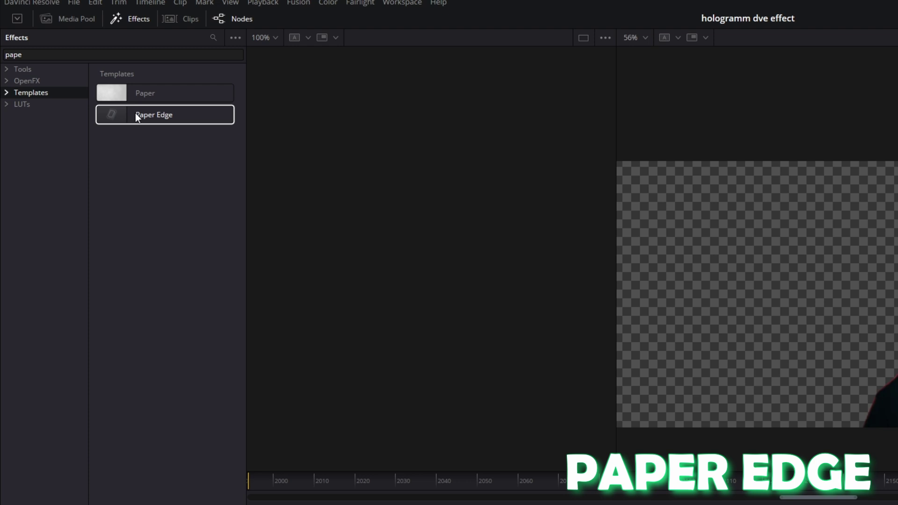
{"action": "left_click", "coordinate": [139, 119]}
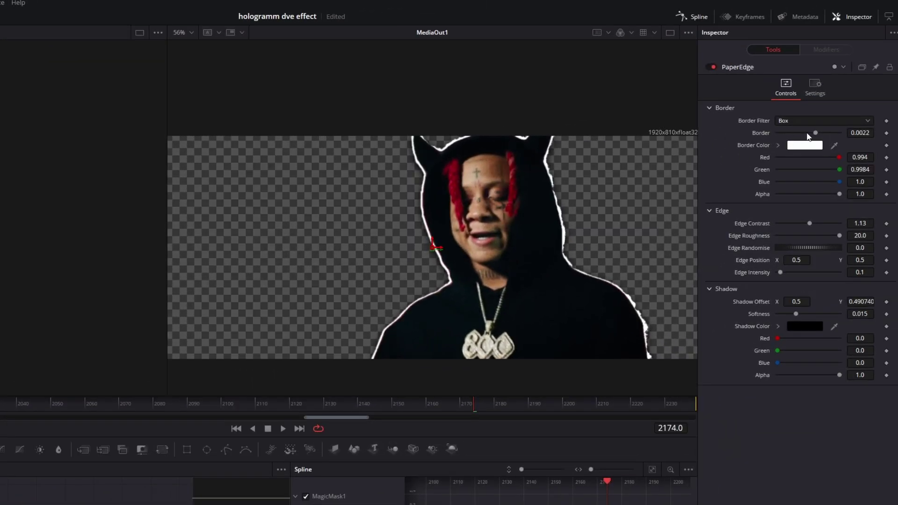
Step: Set the Paper Edge border to 0.0041 in yellow with Edge Roughness 11.02
{"action": "left_click_drag", "start_coordinate": [816, 133], "coordinate": [820, 132]}
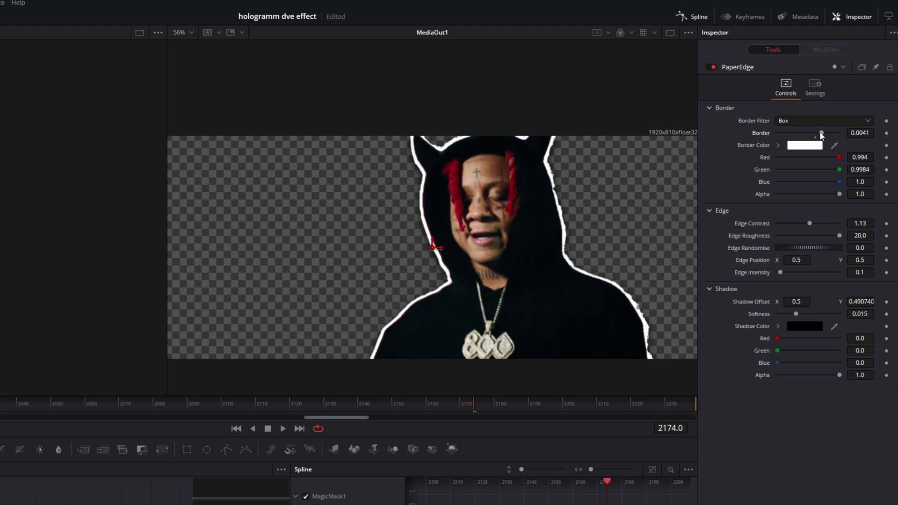
{"action": "left_click", "coordinate": [804, 145]}
{"action": "left_click", "coordinate": [360, 268]}
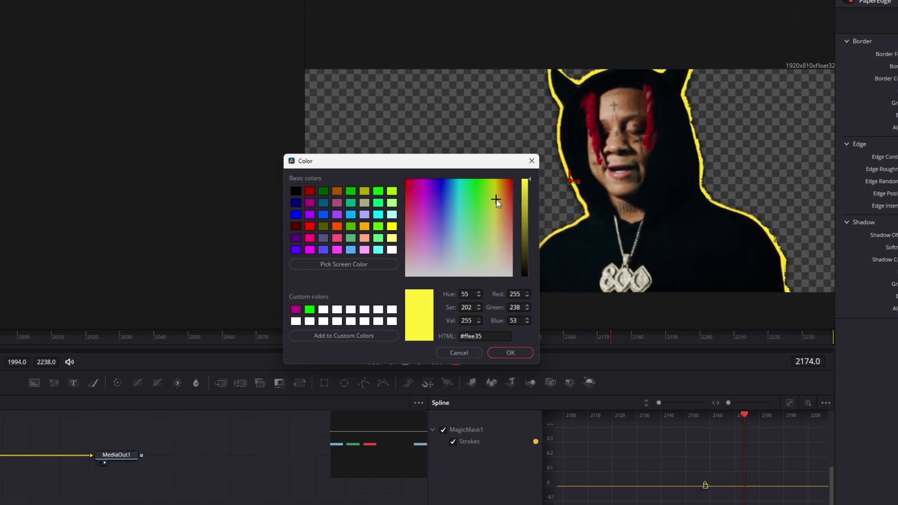
{"action": "left_click", "coordinate": [361, 417]}
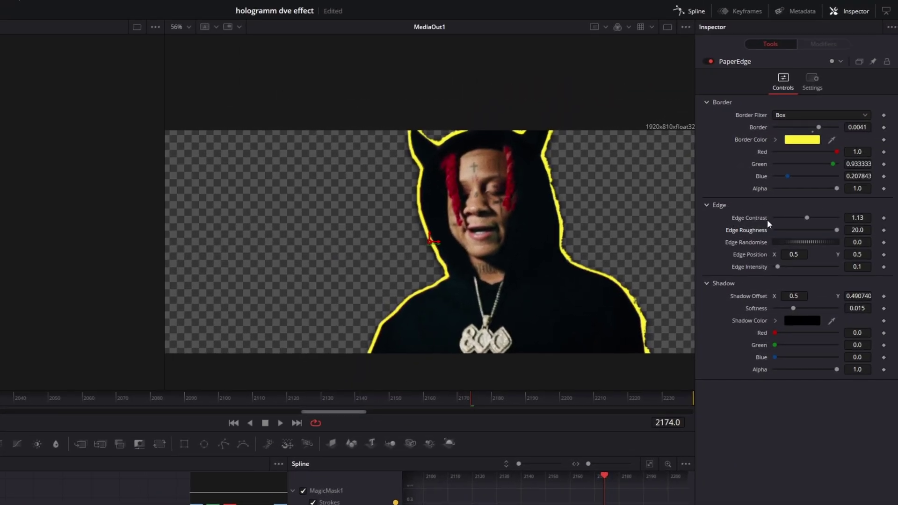
{"action": "left_click_drag", "start_coordinate": [836, 229], "coordinate": [809, 229]}
Step: Keyframe Edge Intensity from 0 at frame 2157 to 2.0 at 2189, and set Edge Randomise to -2.916
{"action": "left_click", "coordinate": [495, 397]}
{"action": "left_click_drag", "start_coordinate": [495, 395], "coordinate": [423, 398]}
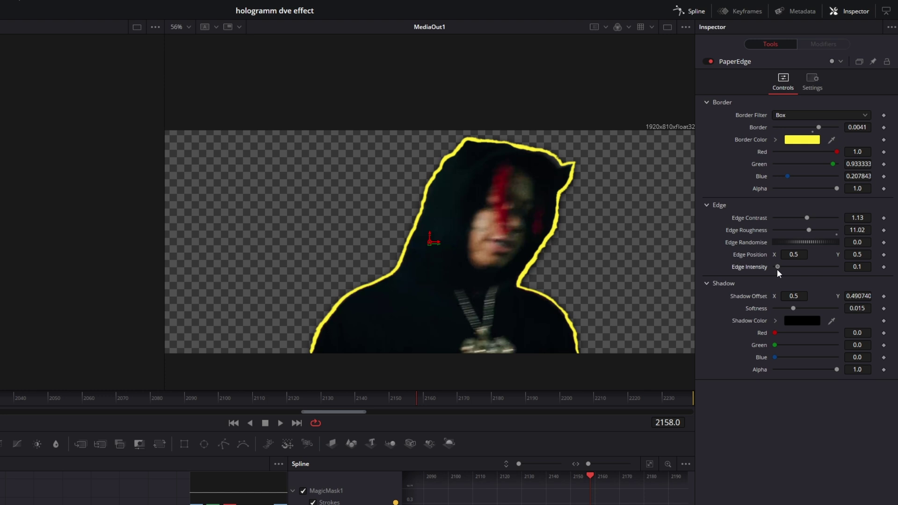
{"action": "left_click_drag", "start_coordinate": [769, 272], "coordinate": [740, 269]}
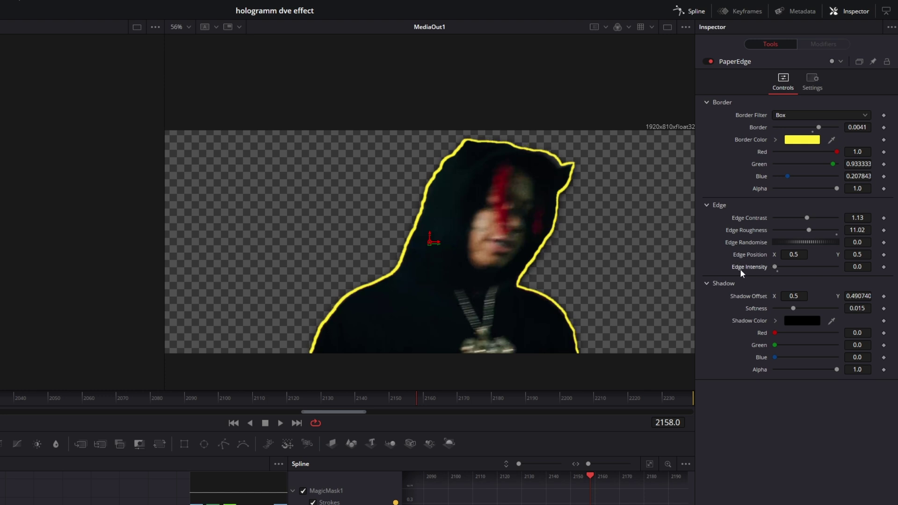
{"action": "left_click", "coordinate": [884, 267]}
{"action": "left_click_drag", "start_coordinate": [490, 399], "coordinate": [526, 396]}
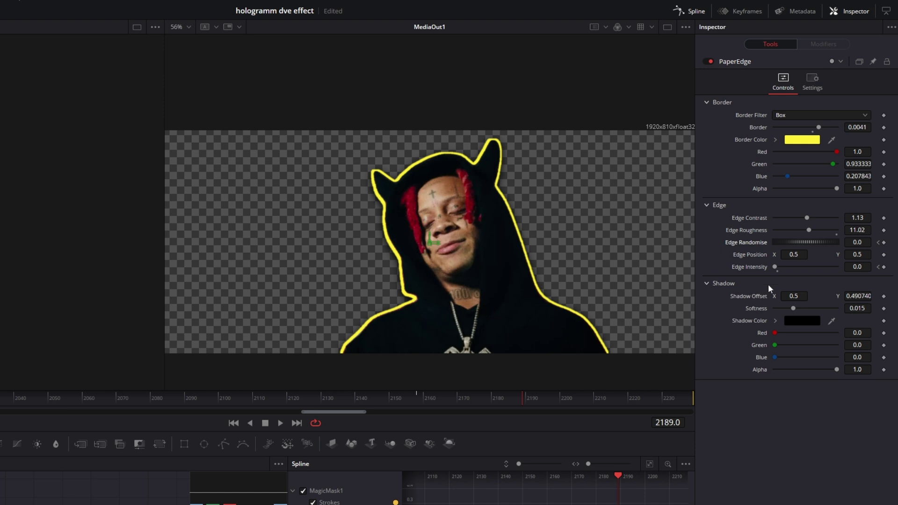
{"action": "left_click_drag", "start_coordinate": [774, 267], "coordinate": [851, 269]}
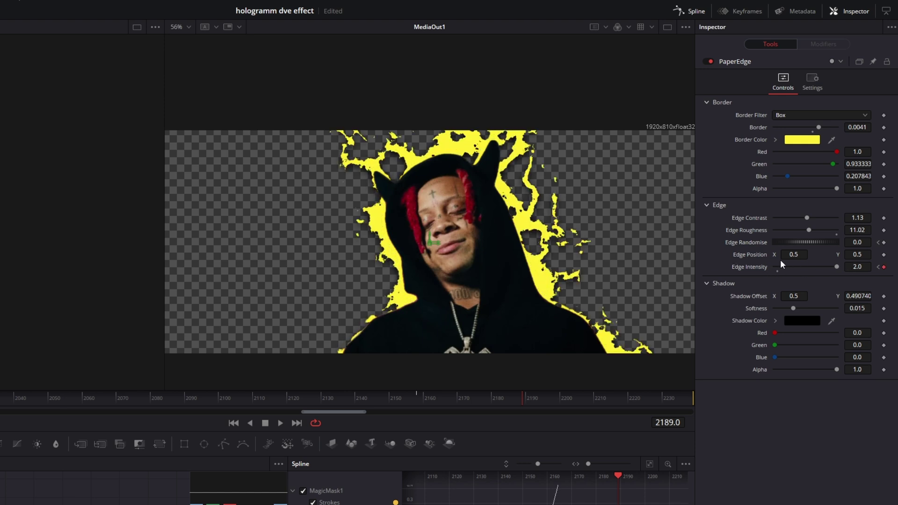
{"action": "left_click_drag", "start_coordinate": [807, 240], "coordinate": [693, 239]}
{"action": "left_click", "coordinate": [485, 395]}
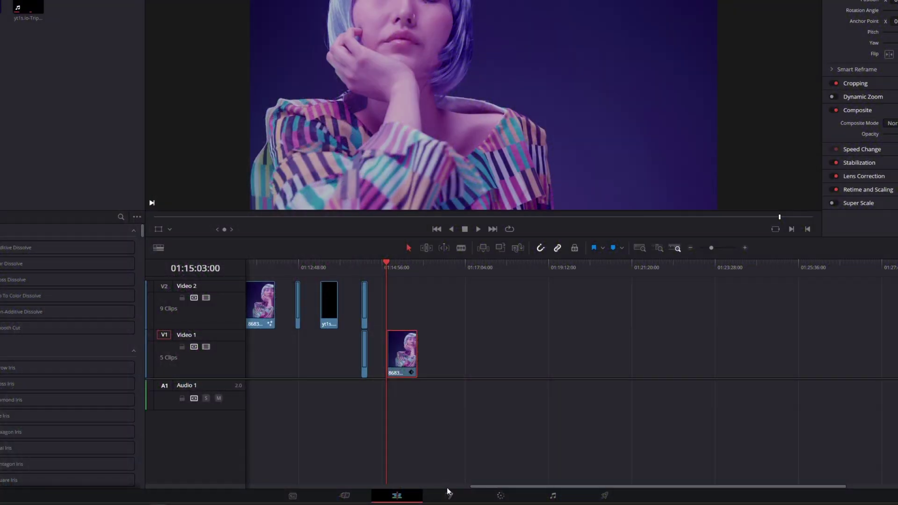
Step: In the portrait clip's Fusion comp, add a Background node coloured white
{"action": "left_click", "coordinate": [449, 495]}
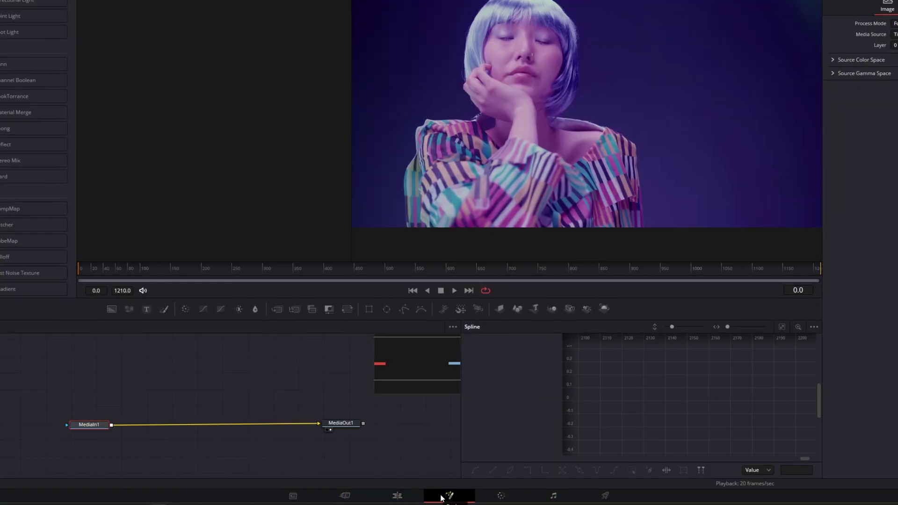
{"action": "left_click_drag", "start_coordinate": [130, 302], "coordinate": [143, 420]}
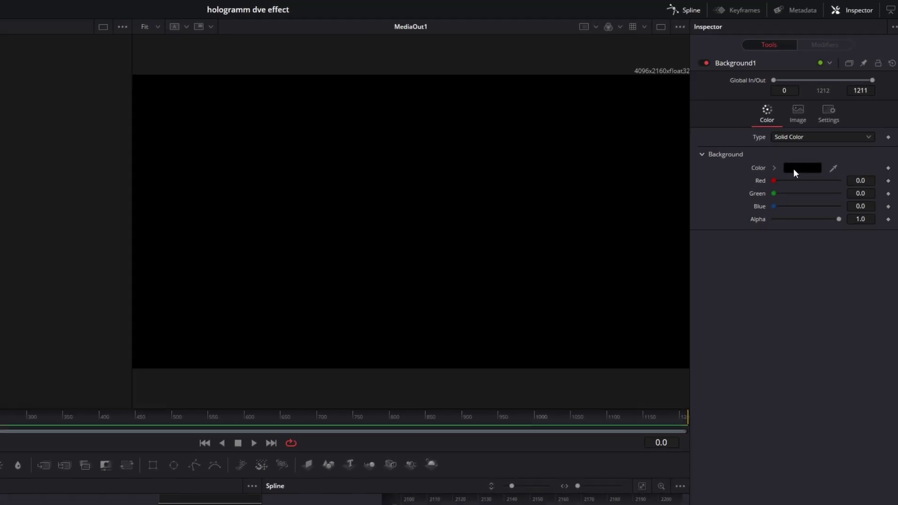
{"action": "left_click", "coordinate": [797, 168]}
{"action": "left_click_drag", "start_coordinate": [362, 282], "coordinate": [362, 252]}
{"action": "left_click", "coordinate": [341, 434]}
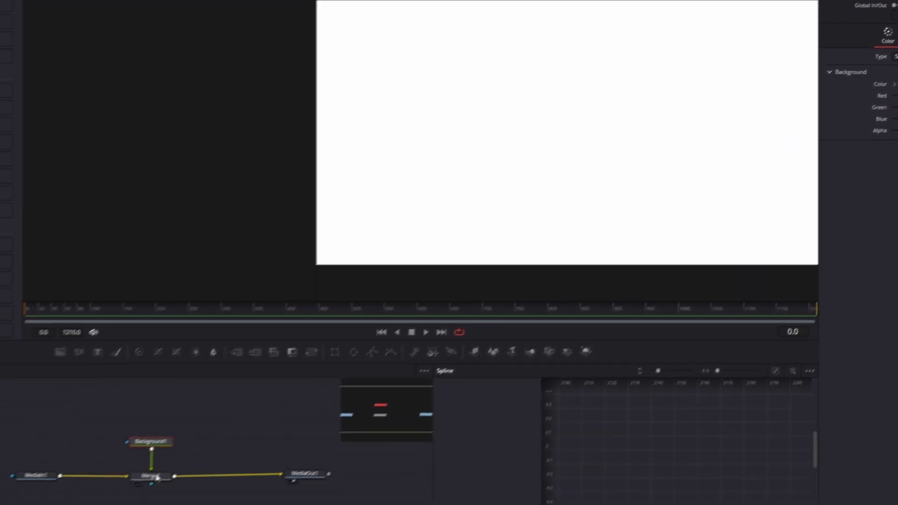
Step: Set Merge1's Apply Mode to Screen and its Operator to Mask
{"action": "left_click", "coordinate": [154, 476]}
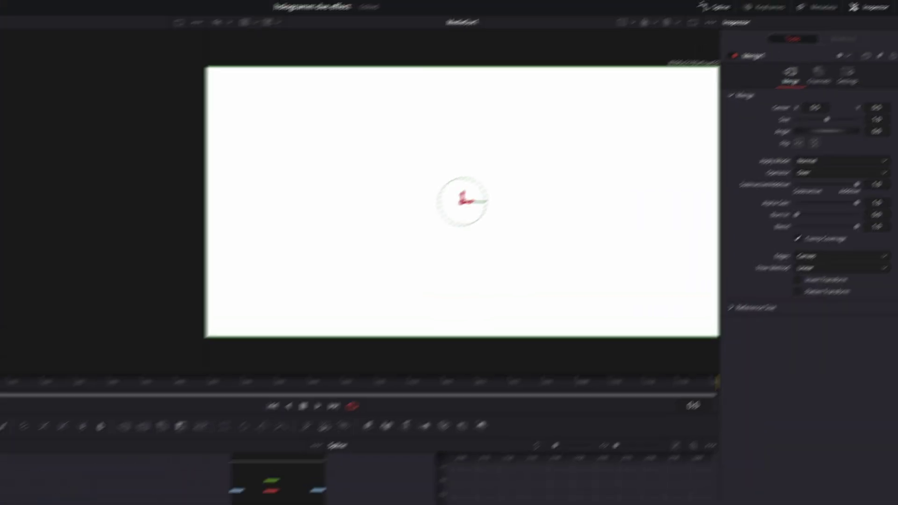
{"action": "left_click", "coordinate": [794, 173]}
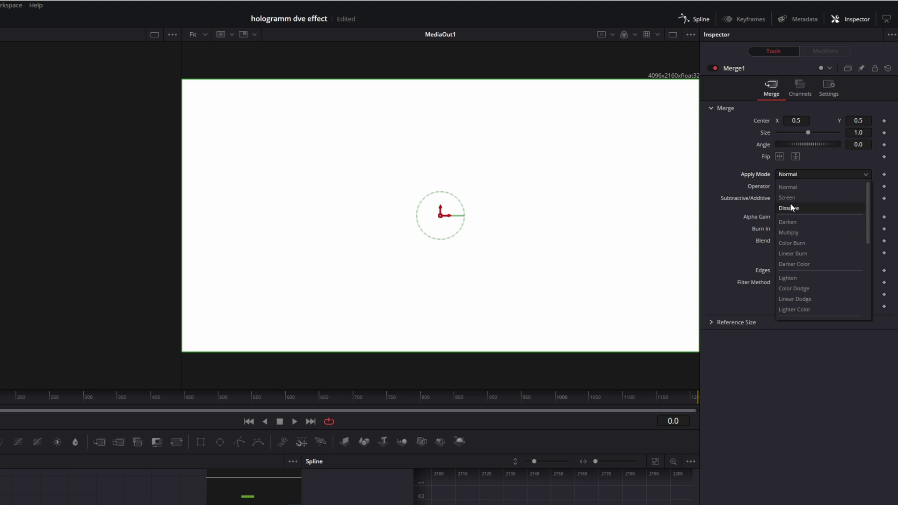
{"action": "left_click", "coordinate": [790, 198]}
{"action": "left_click", "coordinate": [798, 187]}
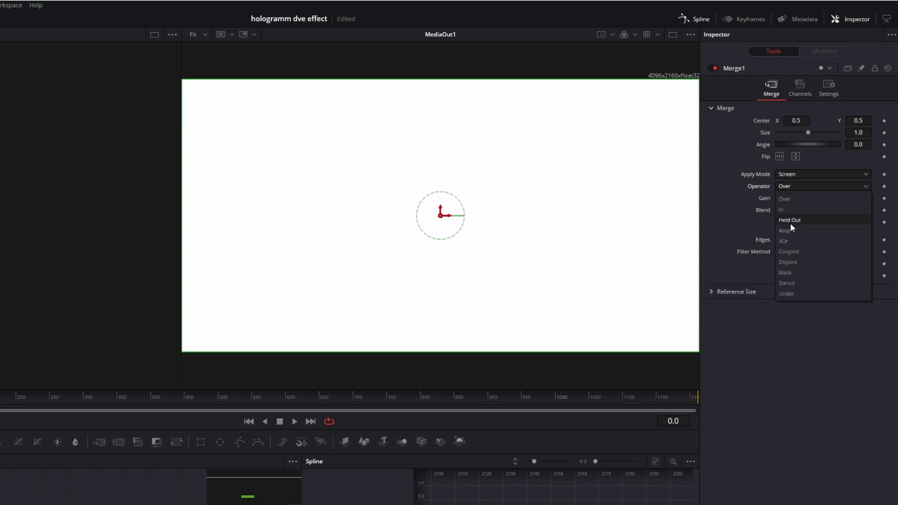
{"action": "left_click", "coordinate": [789, 271]}
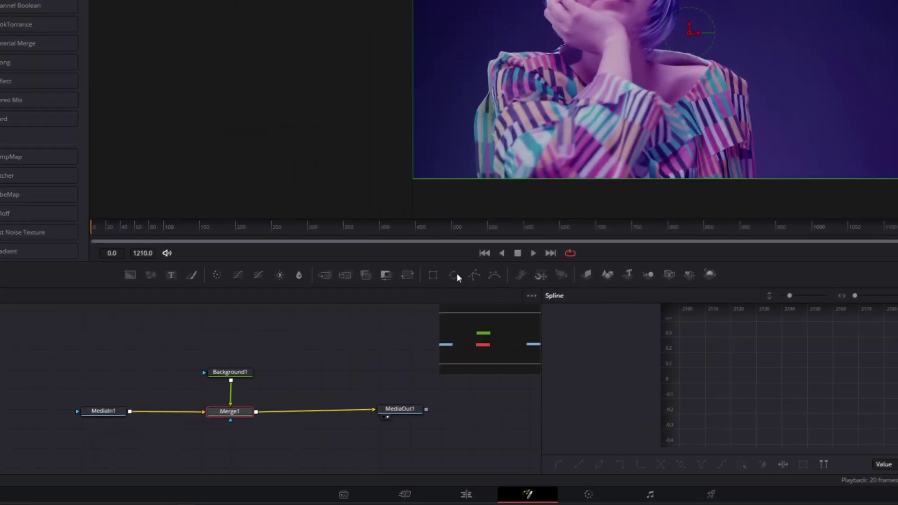
Step: Connect an Ellipse mask to Background1 with Soft Edge 0.3, Width and Height 0.45, then copy it
{"action": "left_click_drag", "start_coordinate": [232, 316], "coordinate": [233, 373]}
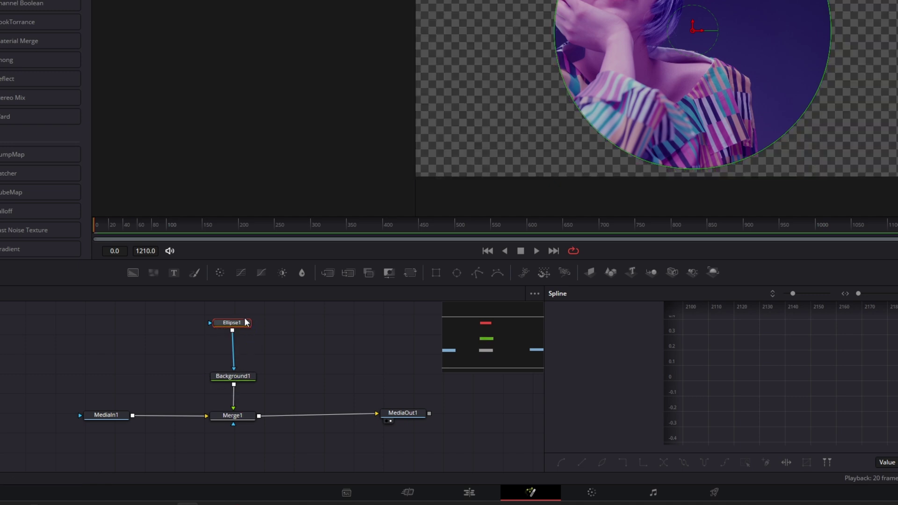
{"action": "left_click", "coordinate": [219, 384]}
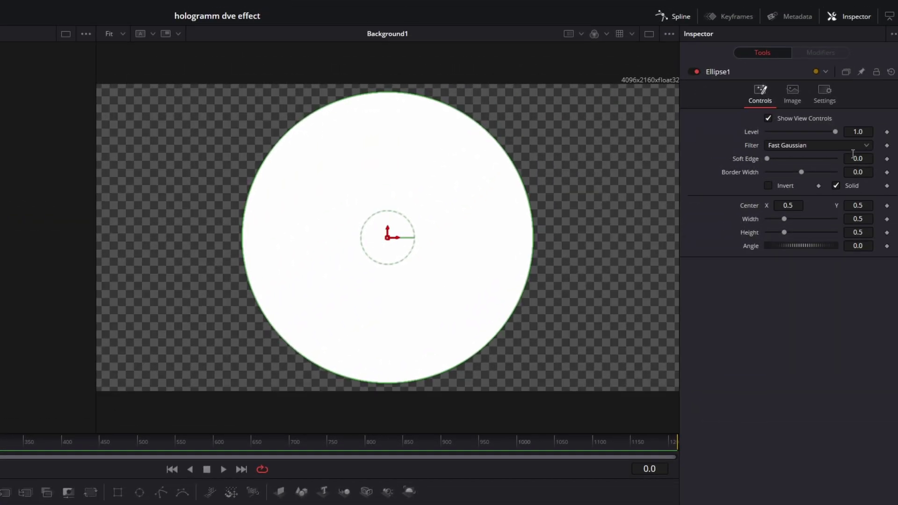
{"action": "left_click", "coordinate": [853, 155]}
{"action": "type", "text": "0.3"}
{"action": "key", "text": "Tab"}
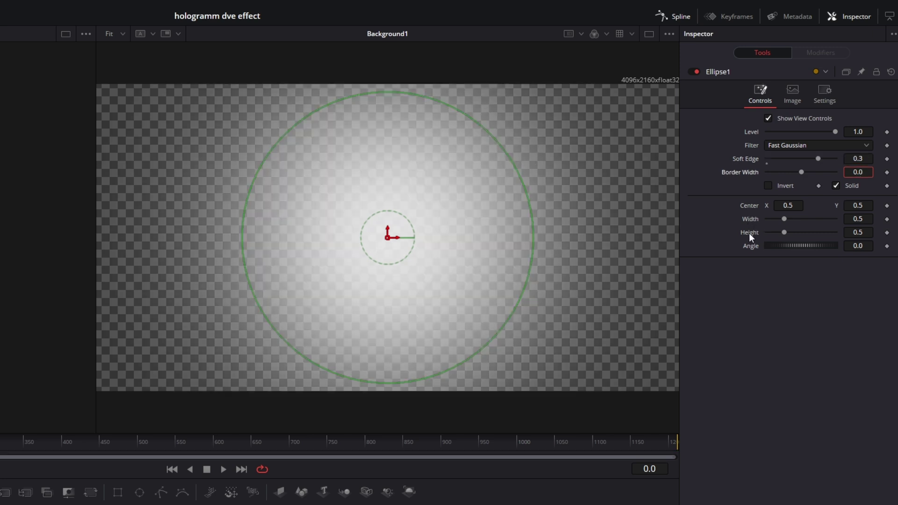
{"action": "left_click", "coordinate": [858, 219]}
{"action": "type", "text": "0.45"}
{"action": "key", "text": "Tab"}
{"action": "type", "text": "0.45"}
{"action": "key", "text": "Return"}
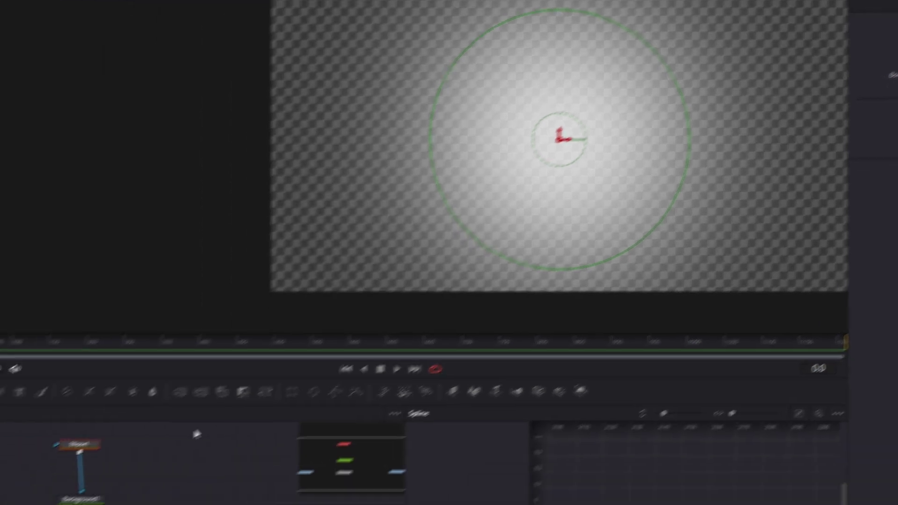
{"action": "key", "text": "ctrl+c"}
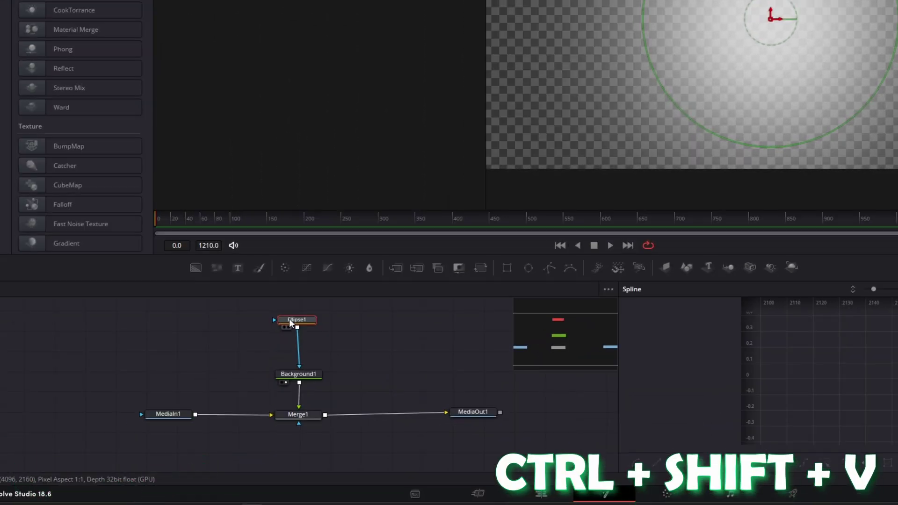
Step: Paste an Ellipse1 instance, deinstance its Center, and place it top-left at (0, 1)
{"action": "key", "text": "ctrl+shift+v"}
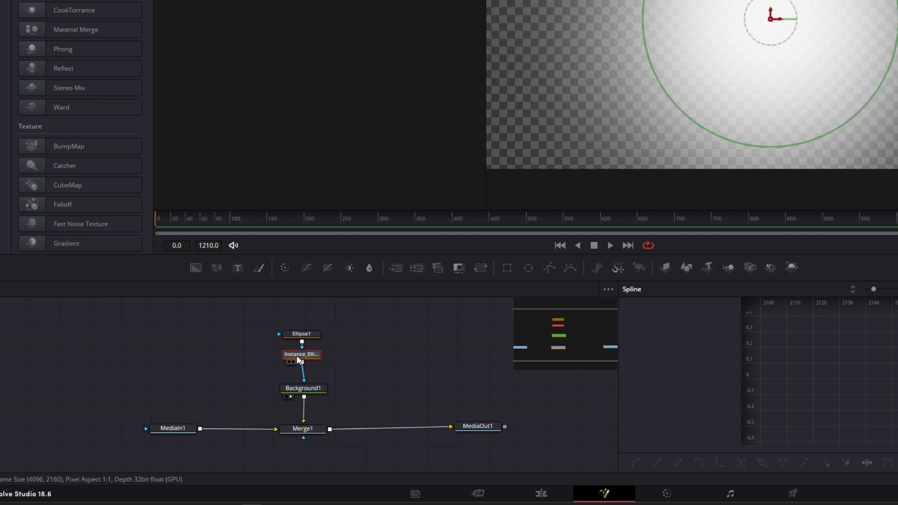
{"action": "scroll", "coordinate": [298, 349], "scroll_direction": "up", "scroll_amount": 3}
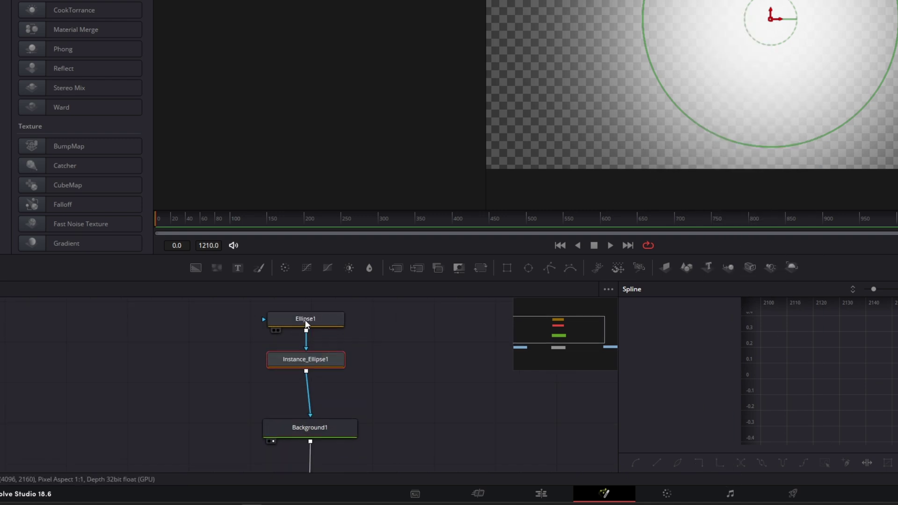
{"action": "mouse_move", "coordinate": [292, 358]}
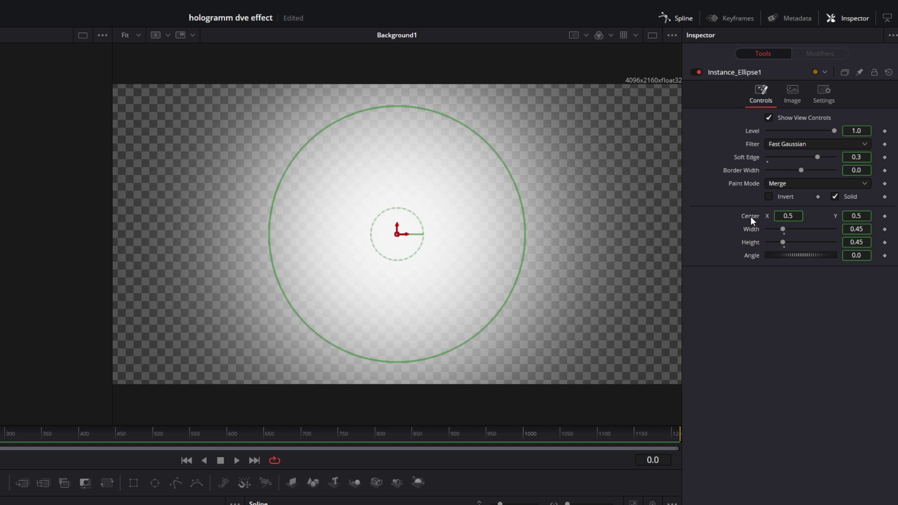
{"action": "right_click", "coordinate": [753, 214]}
{"action": "left_click", "coordinate": [792, 311]}
{"action": "double_click", "coordinate": [789, 217]}
{"action": "type", "text": "0"}
{"action": "key", "text": "Return"}
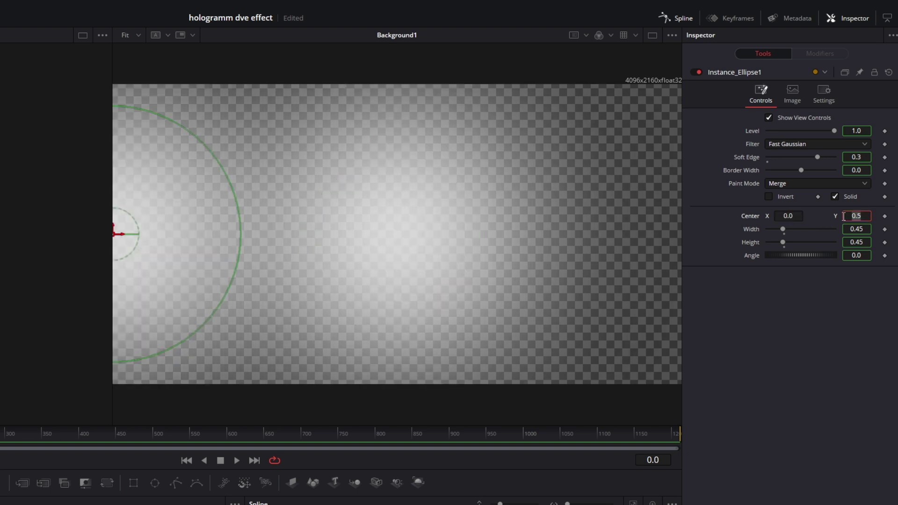
{"action": "double_click", "coordinate": [856, 215]}
{"action": "type", "text": "1"}
{"action": "key", "text": "Return"}
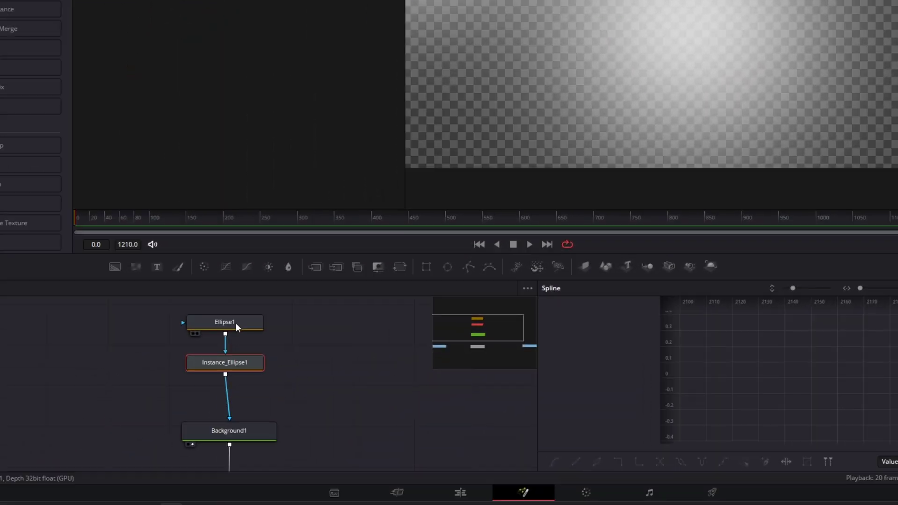
Step: Paste a second Ellipse1 instance with a deinstanced Center at top-right (1, 1)
{"action": "left_click", "coordinate": [157, 381]}
{"action": "key", "text": "ctrl+c"}
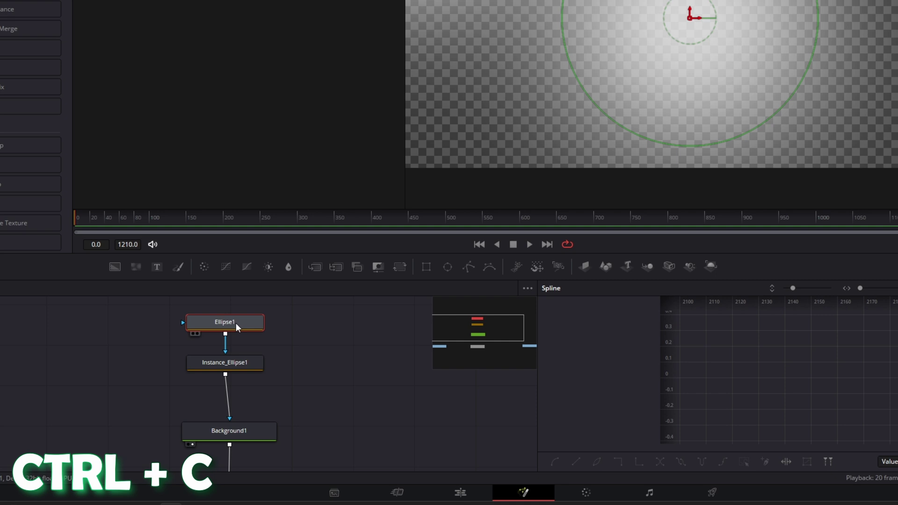
{"action": "key", "text": "ctrl+shift+v"}
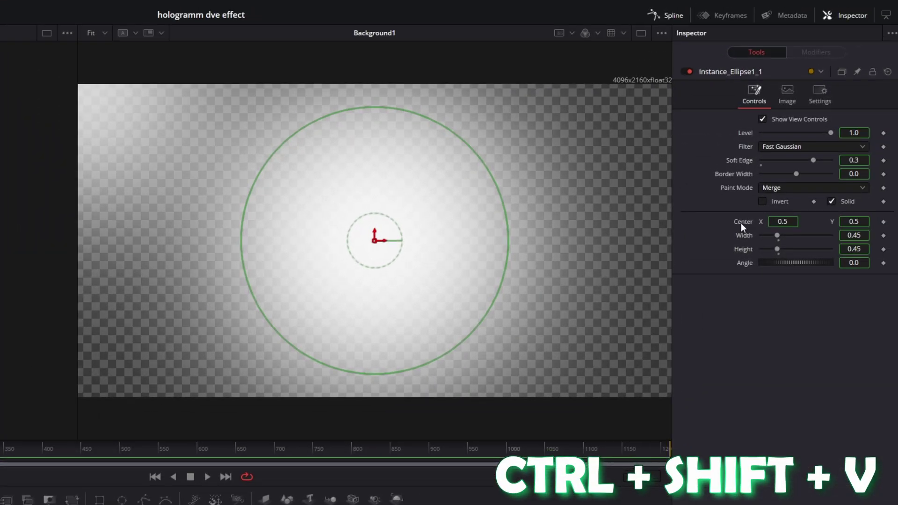
{"action": "right_click", "coordinate": [740, 222]}
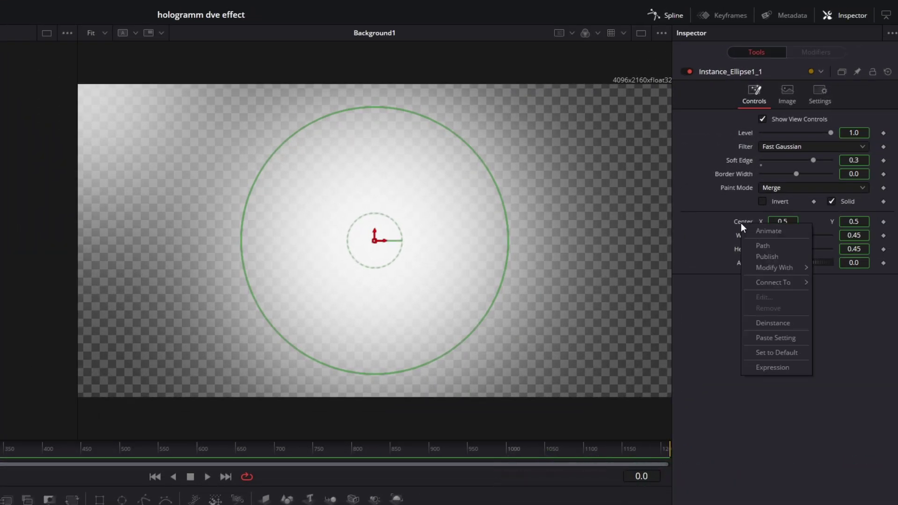
{"action": "left_click", "coordinate": [757, 318]}
{"action": "left_click", "coordinate": [780, 223]}
{"action": "type", "text": "1"}
{"action": "key", "text": "Return"}
{"action": "left_click", "coordinate": [853, 222]}
{"action": "type", "text": "1"}
{"action": "key", "text": "Return"}
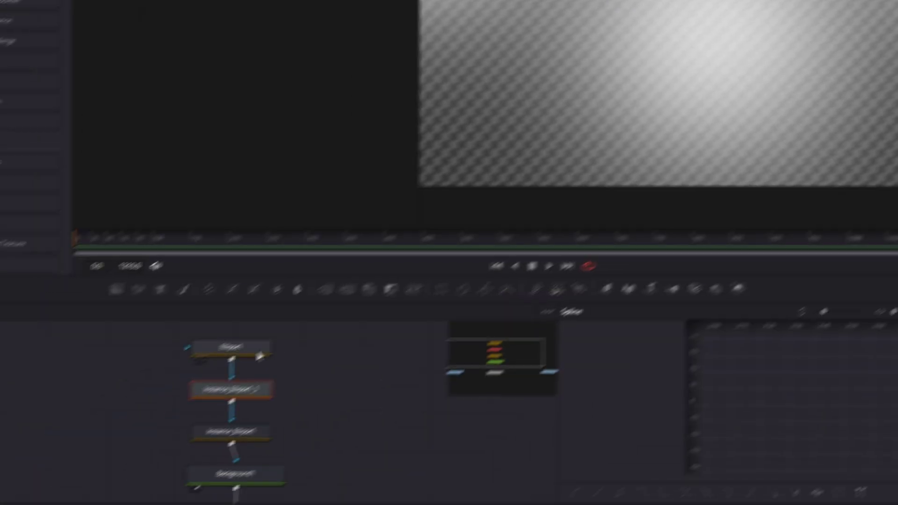
Step: Paste a third Ellipse1 instance with a deinstanced Center at bottom-left (0, 0)
{"action": "left_click", "coordinate": [257, 352]}
{"action": "key", "text": "ctrl+c"}
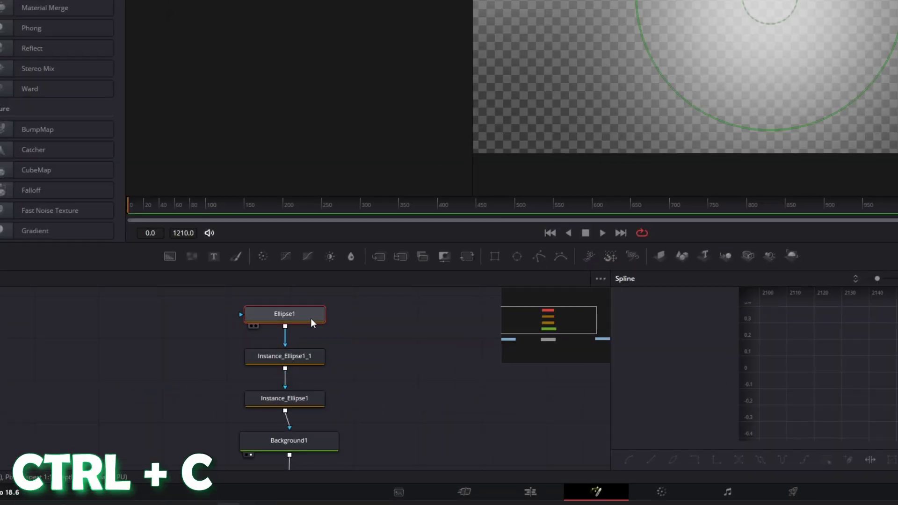
{"action": "key", "text": "ctrl+shift+v"}
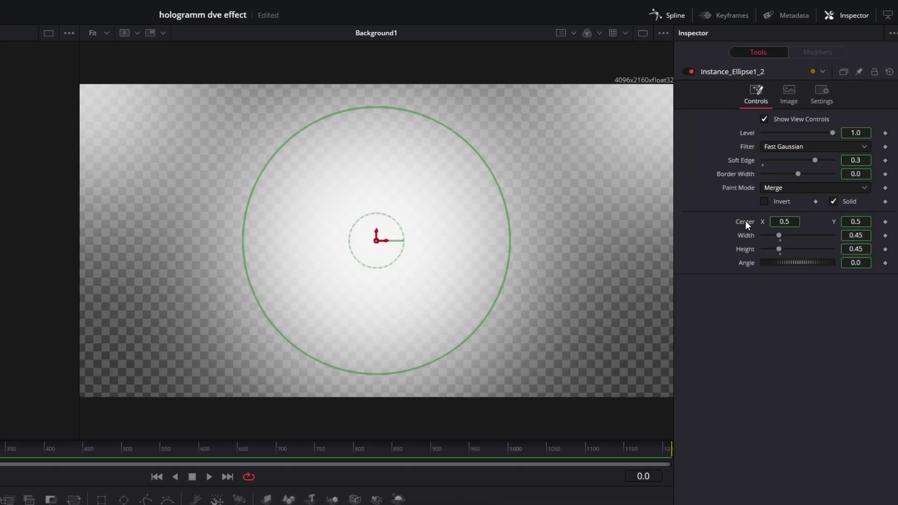
{"action": "right_click", "coordinate": [745, 220]}
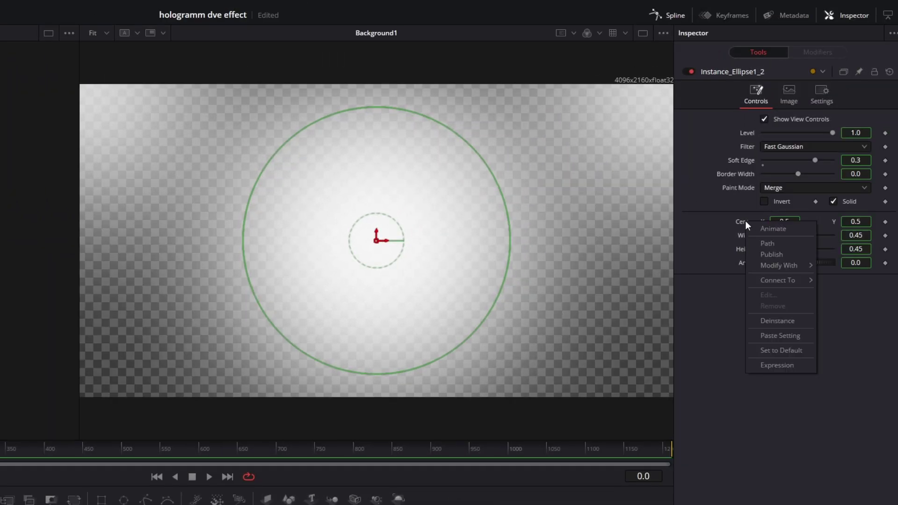
{"action": "left_click", "coordinate": [769, 323]}
{"action": "left_click", "coordinate": [786, 222]}
{"action": "type", "text": "0"}
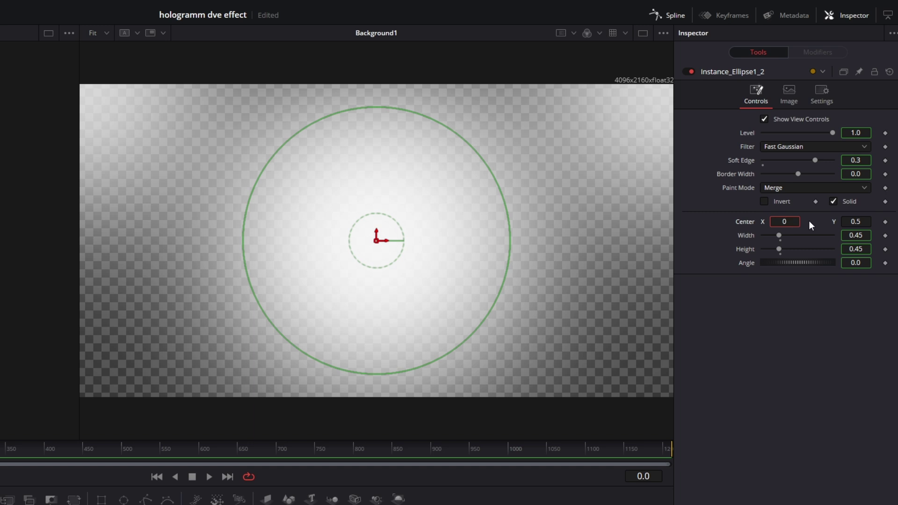
{"action": "key", "text": "Return"}
{"action": "left_click", "coordinate": [855, 222]}
{"action": "type", "text": "0"}
{"action": "key", "text": "Return"}
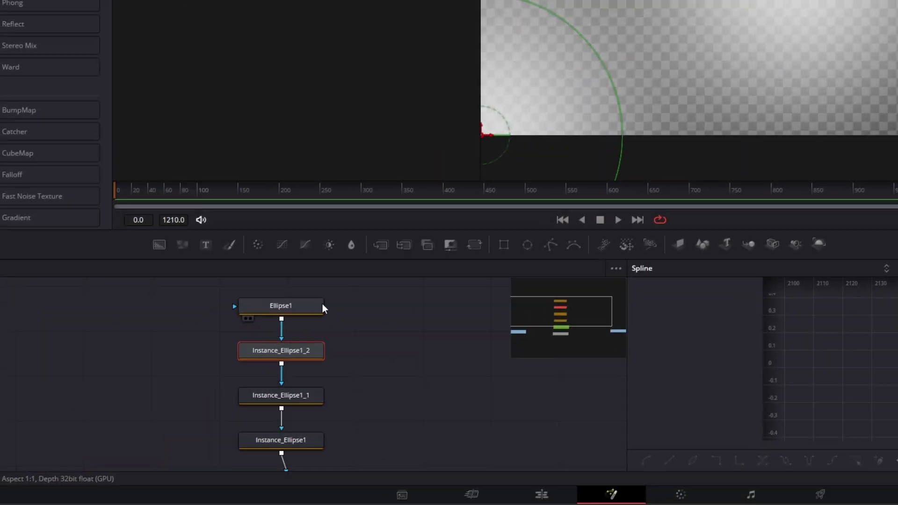
Step: Paste a fourth Ellipse1 instance with a deinstanced Center at bottom-right (1, 0)
{"action": "left_click", "coordinate": [108, 441]}
{"action": "key", "text": "ctrl+c"}
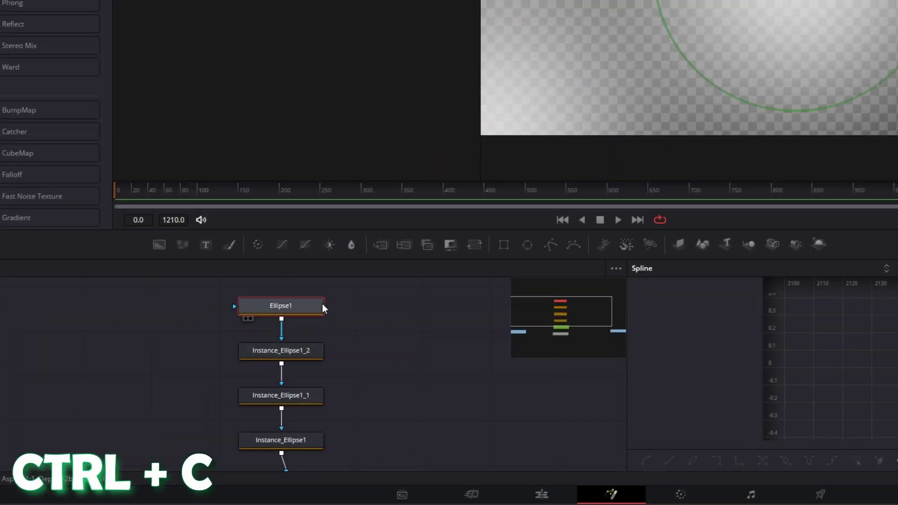
{"action": "key", "text": "ctrl+shift+v"}
{"action": "right_click", "coordinate": [824, 164]}
{"action": "left_click", "coordinate": [765, 300]}
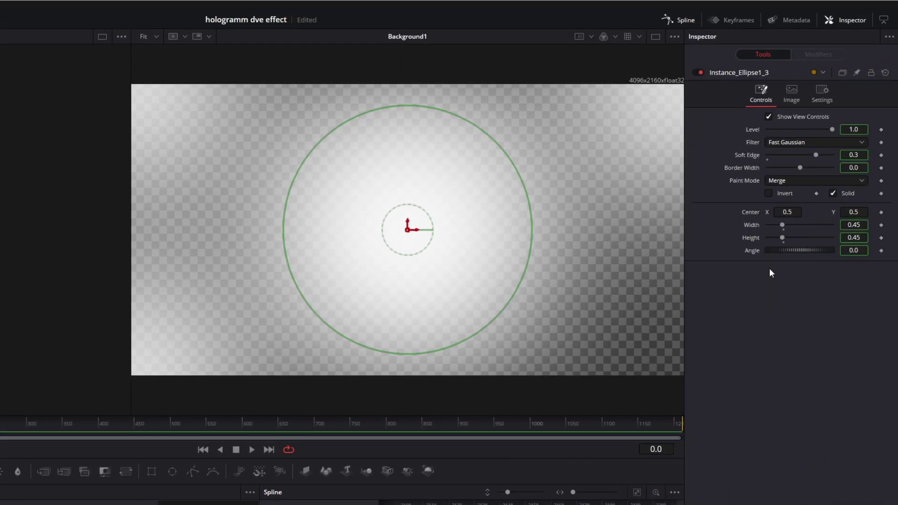
{"action": "left_click", "coordinate": [782, 212]}
{"action": "type", "text": "1"}
{"action": "left_click", "coordinate": [850, 212]}
{"action": "key", "text": "Return"}
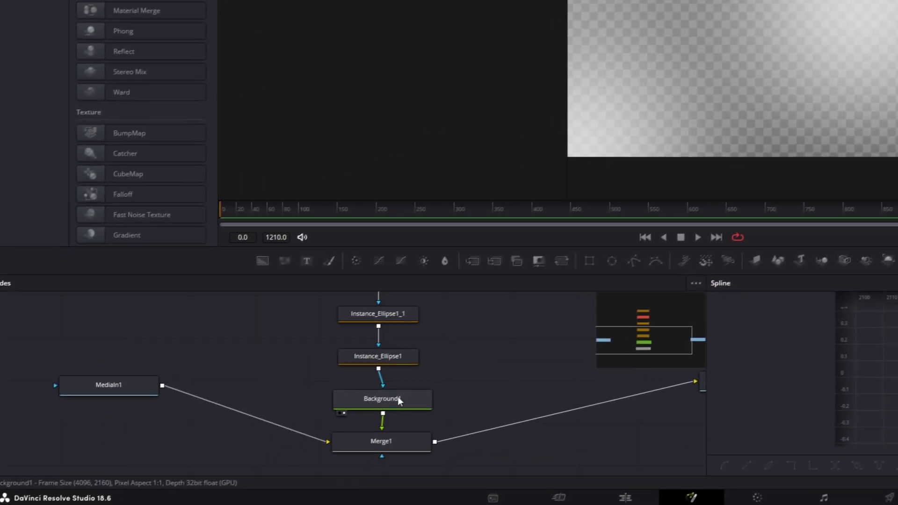
Step: Add a Transform node after Background1
{"action": "left_click", "coordinate": [286, 484]}
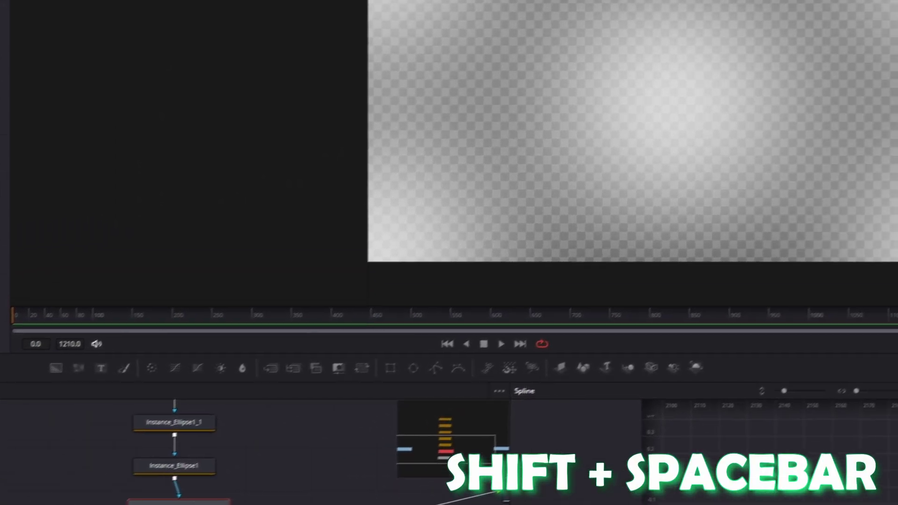
{"action": "key", "text": "shift+space"}
{"action": "type", "text": "Magic Masktransf"}
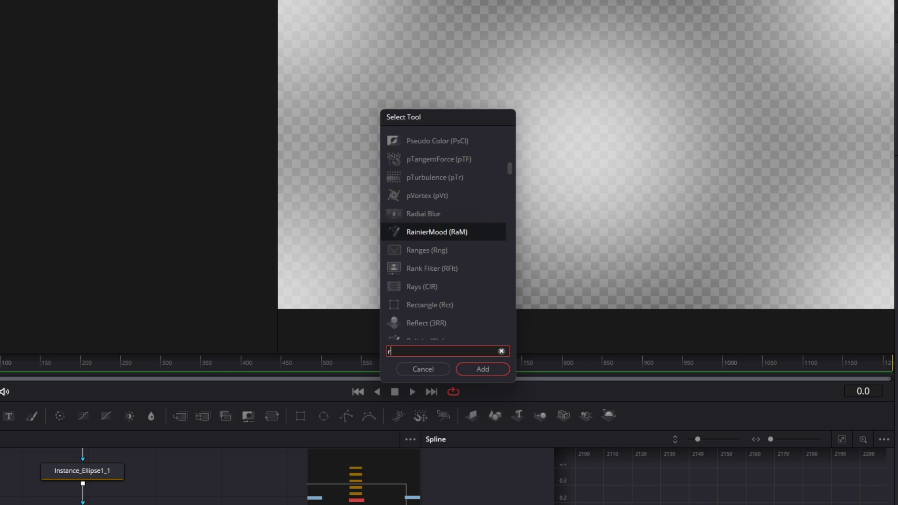
{"action": "left_click", "coordinate": [462, 232]}
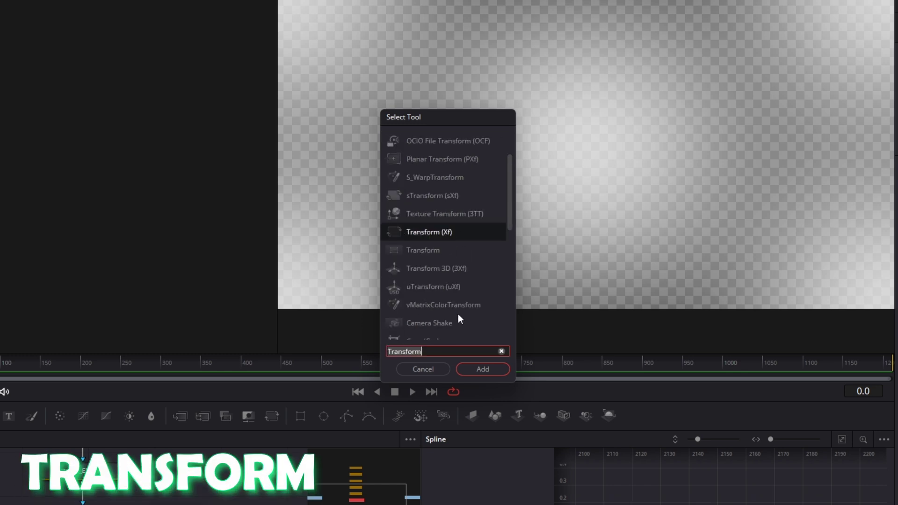
{"action": "left_click", "coordinate": [463, 366]}
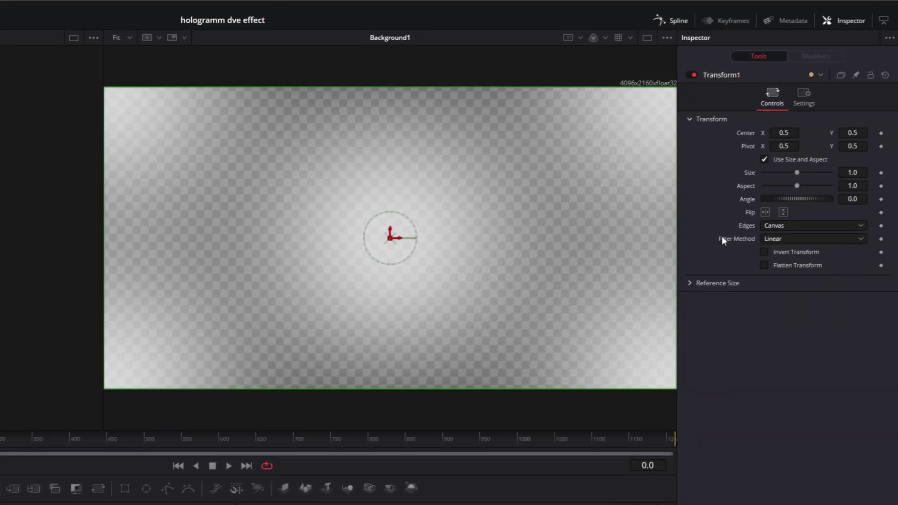
Step: Set the Transform to Size 0.008 and Edges Wrap, and rotate it to about -33.6 degrees
{"action": "left_click", "coordinate": [846, 174]}
{"action": "type", "text": "0.008"}
{"action": "key", "text": "Return"}
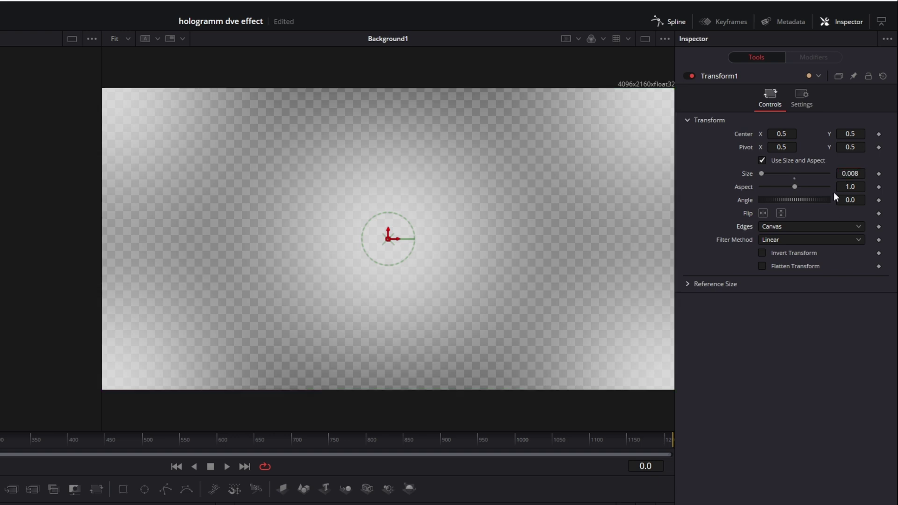
{"action": "left_click", "coordinate": [769, 228]}
{"action": "left_click", "coordinate": [772, 248]}
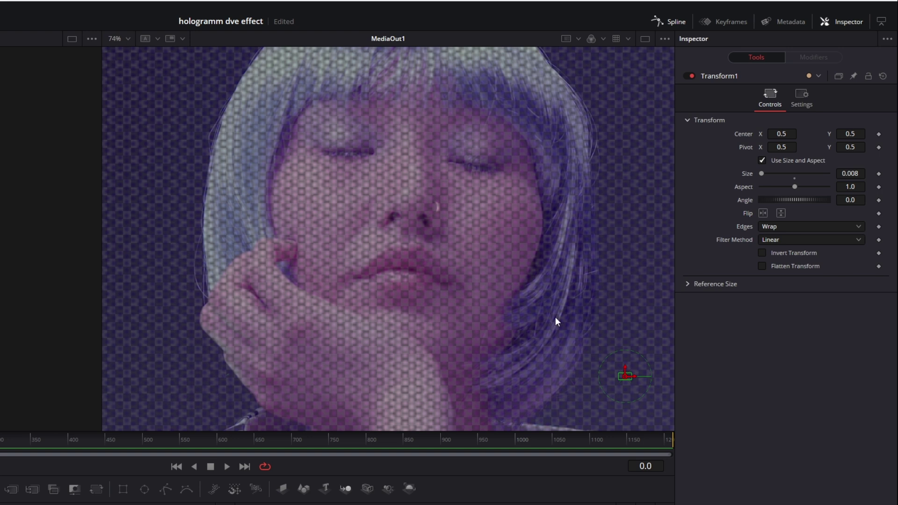
{"action": "left_click_drag", "start_coordinate": [852, 201], "coordinate": [835, 201]}
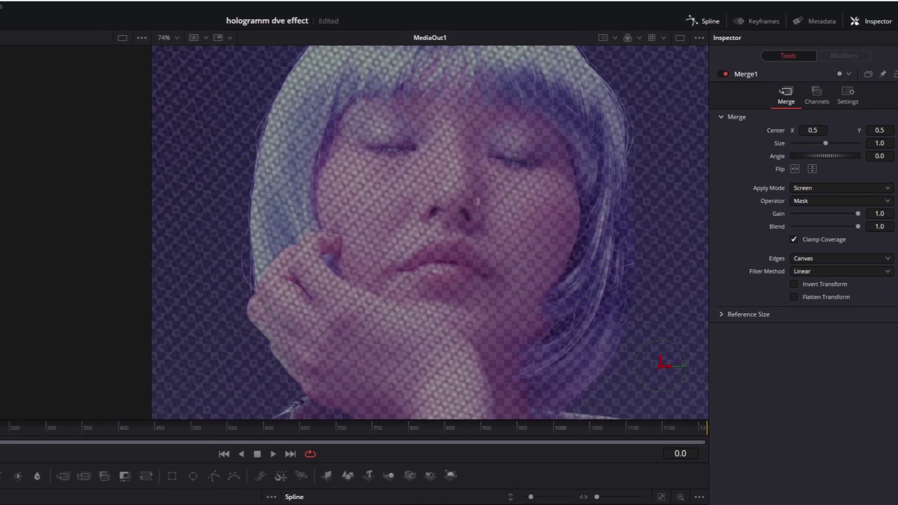